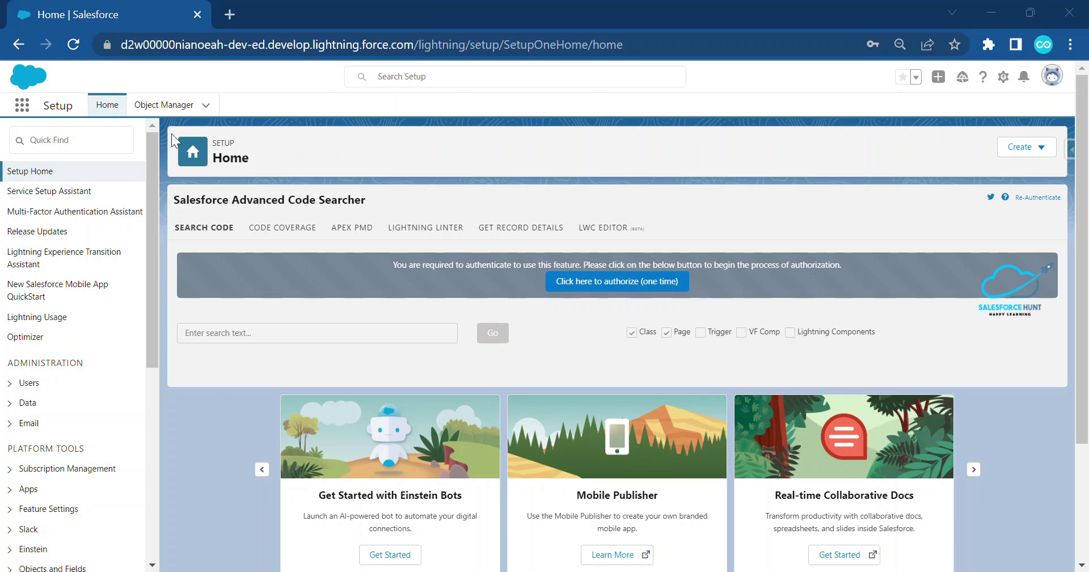
Start a new custom object in Object Manager and enter the label 'Teacher'
left_click(164, 105)
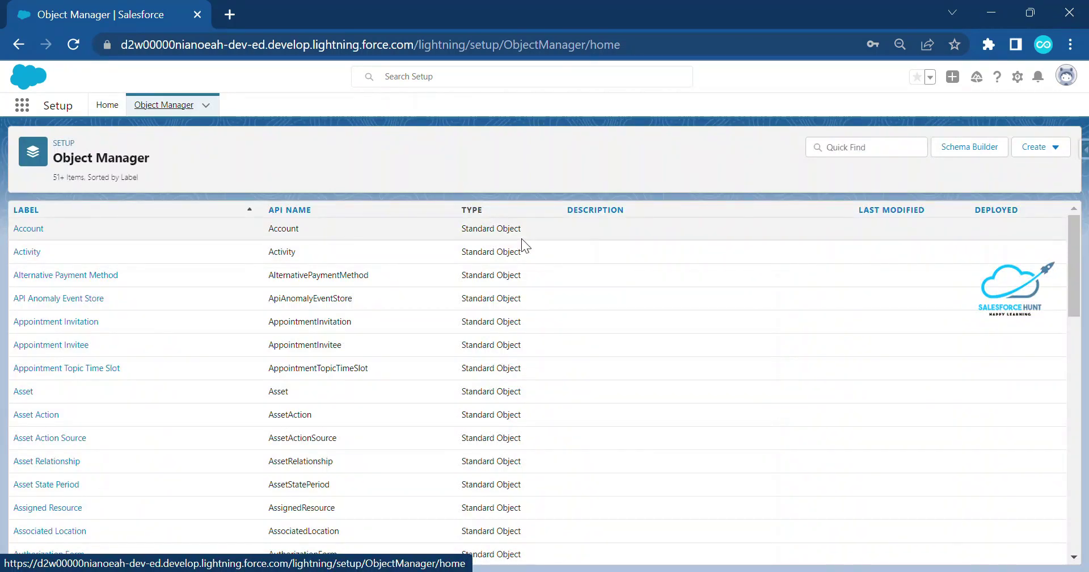
left_click(1035, 153)
left_click(974, 184)
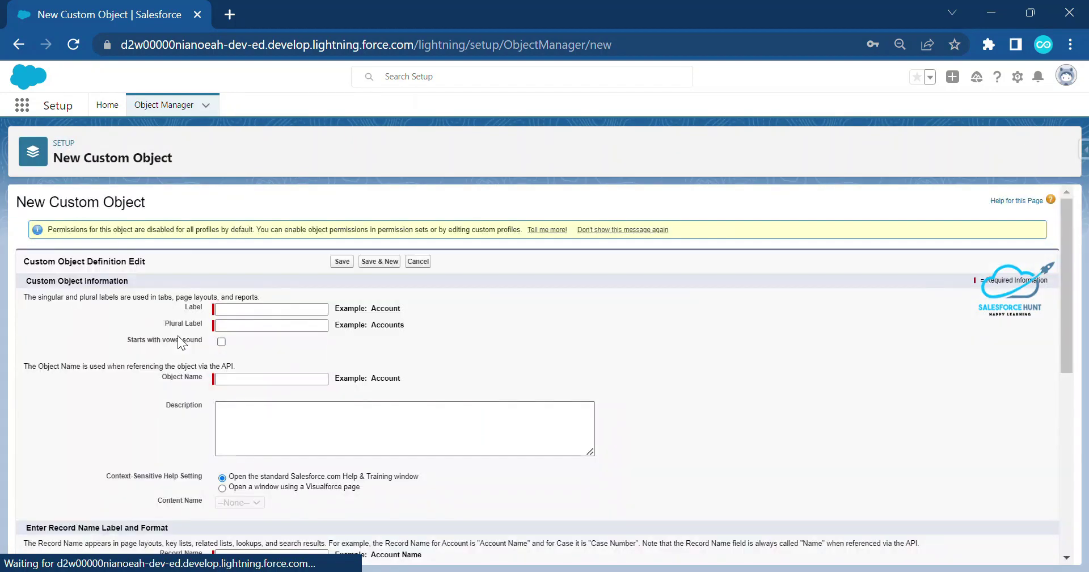
left_click(249, 311)
type("Teag")
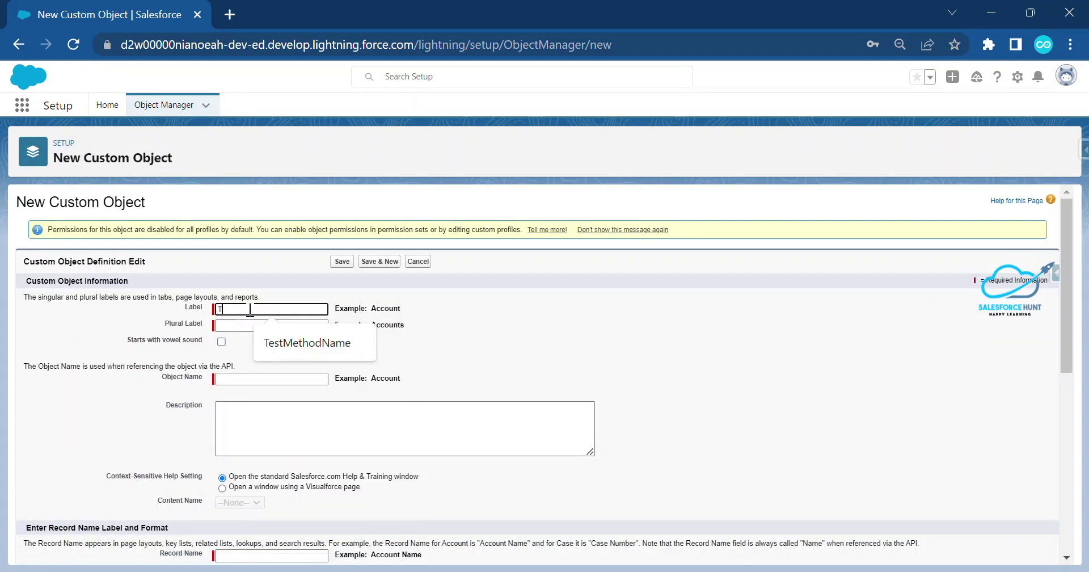
key("BackSpace")
key("BackSpace")
type("acher")
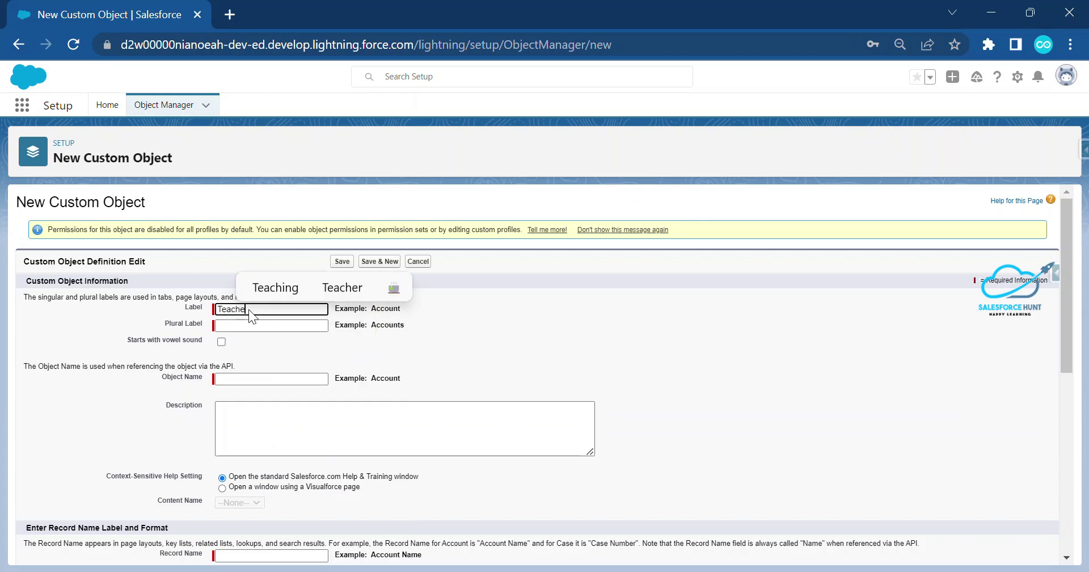
Set the plural label to 'Teachers' and save the Teacher object
left_click(270, 326)
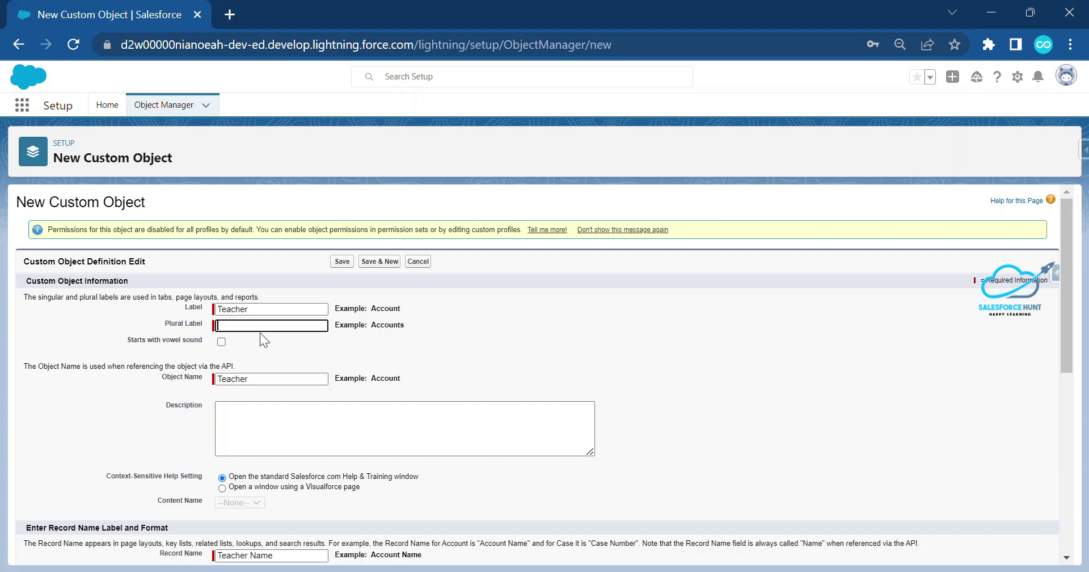
double_click(269, 311)
key("ctrl+c")
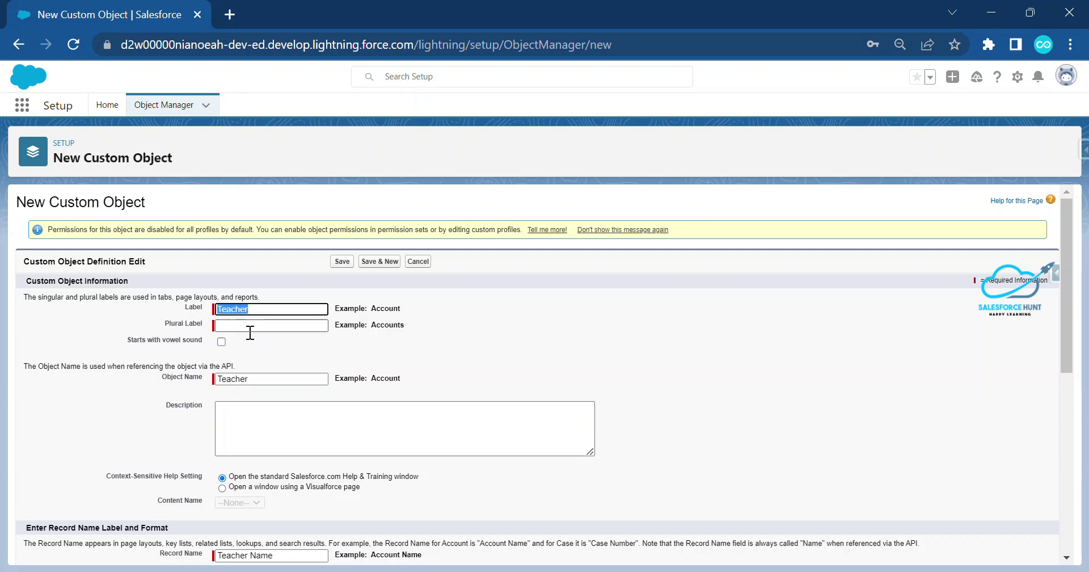
left_click(267, 325)
key("ctrl+v")
type("s")
scroll(513, 352, "down", 6)
scroll(516, 355, "down", 1)
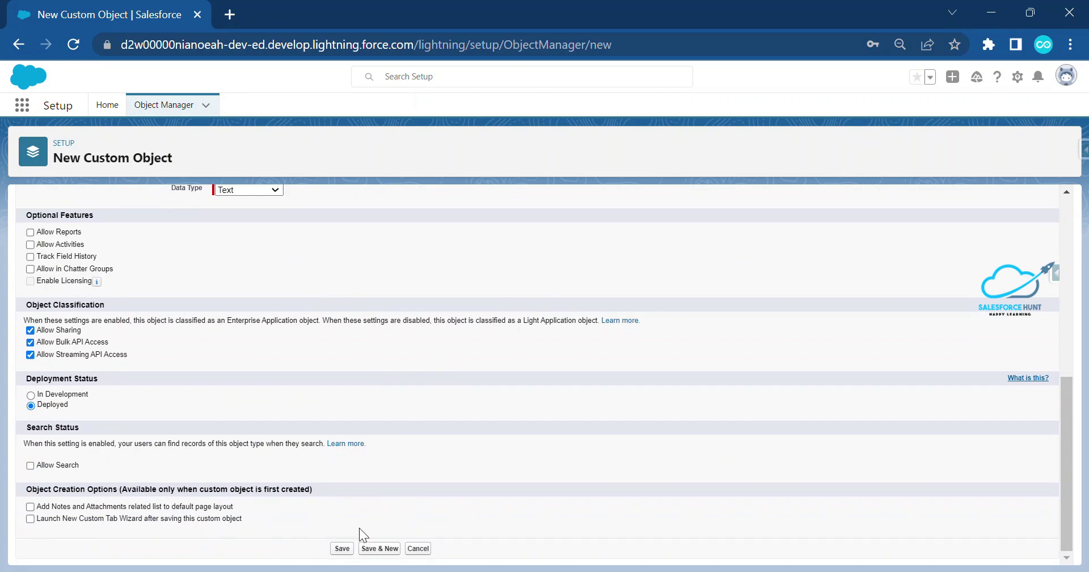
left_click(343, 548)
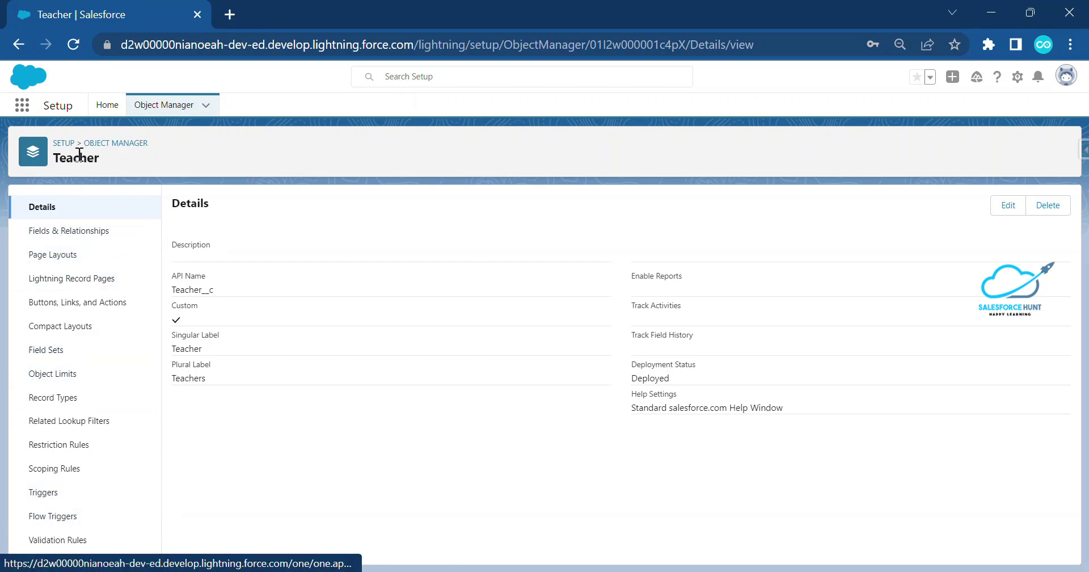
Find Tabs in Setup via Quick Find 'tab' and start a new custom object tab
left_click(61, 144)
left_click(69, 136)
type("tab")
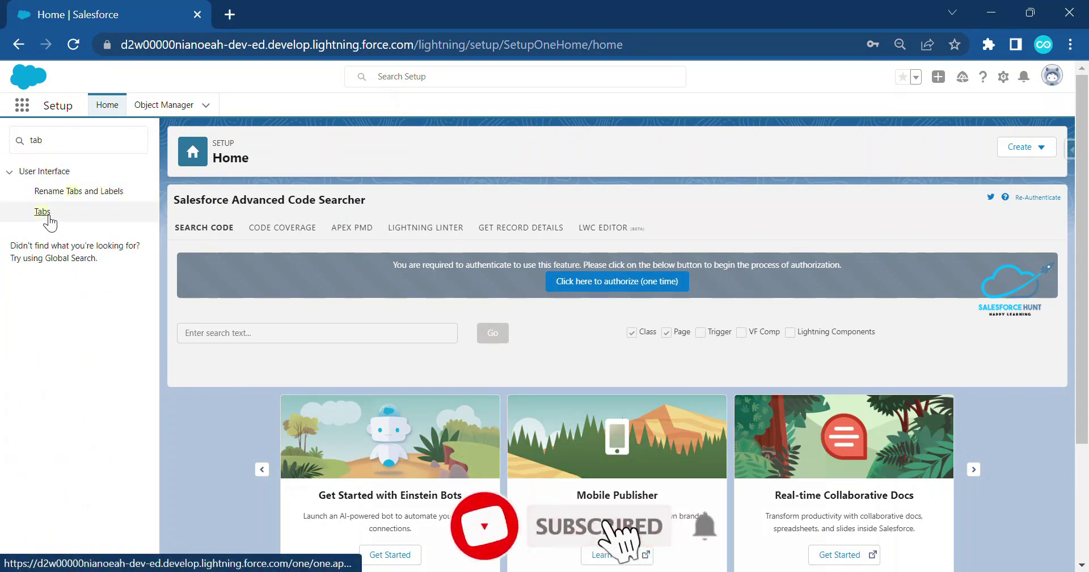
left_click(44, 212)
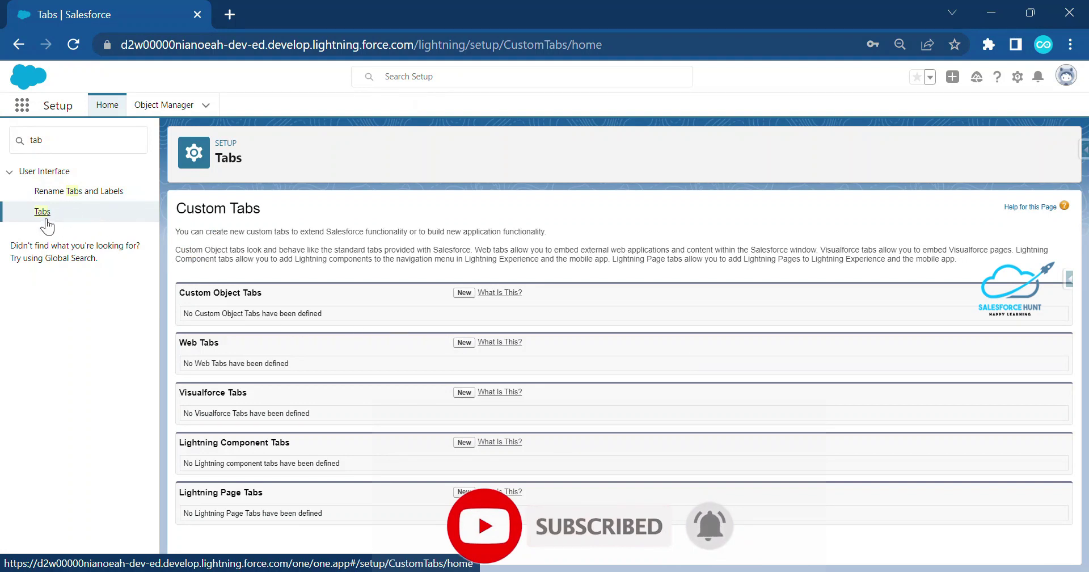
left_click(464, 293)
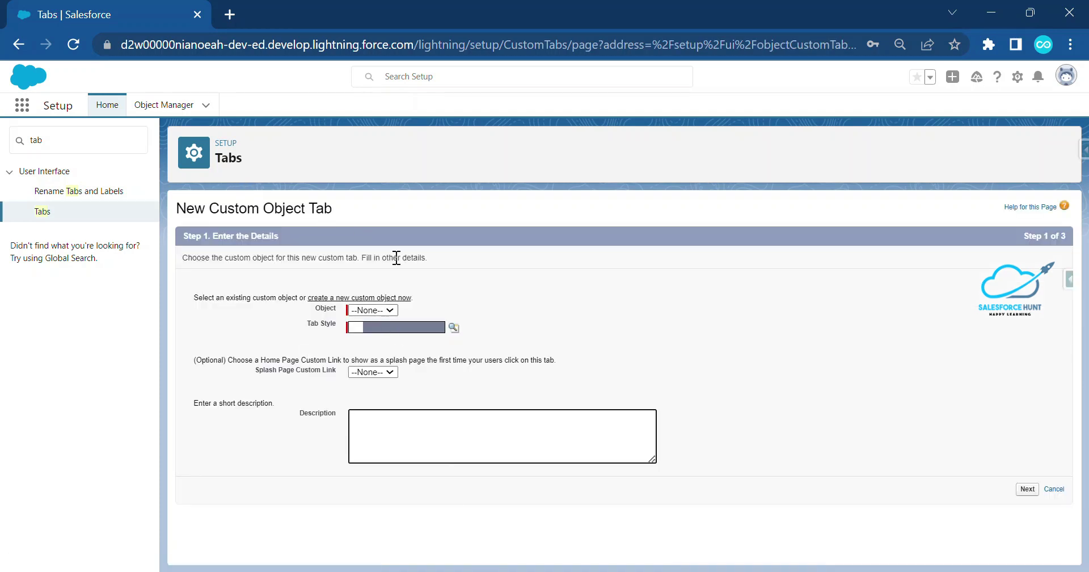
Choose Teacher as the tab's object with the Bell tab style
left_click(373, 310)
left_click(395, 328)
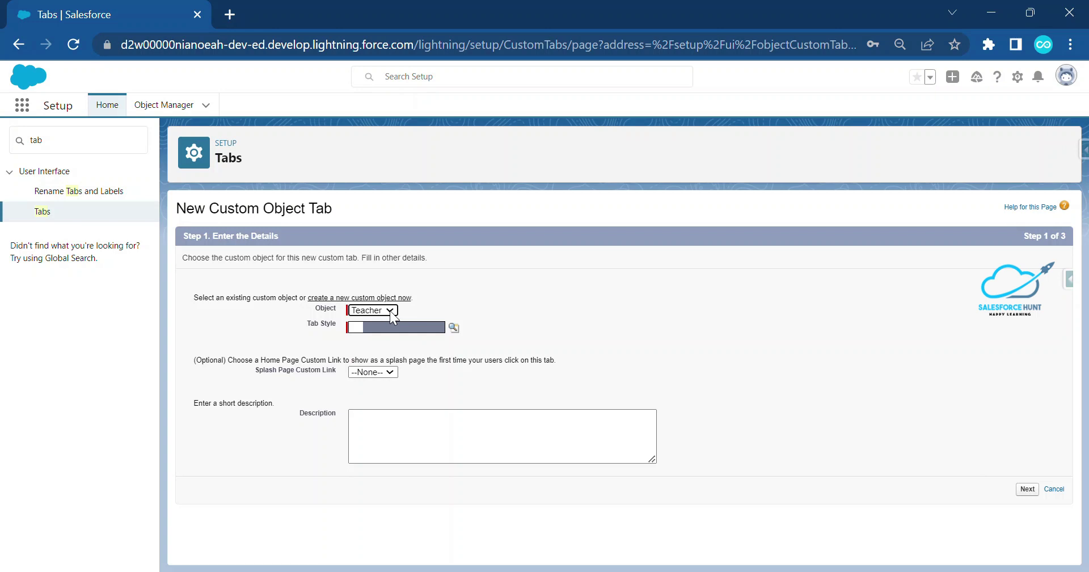
left_click(453, 328)
left_click(453, 327)
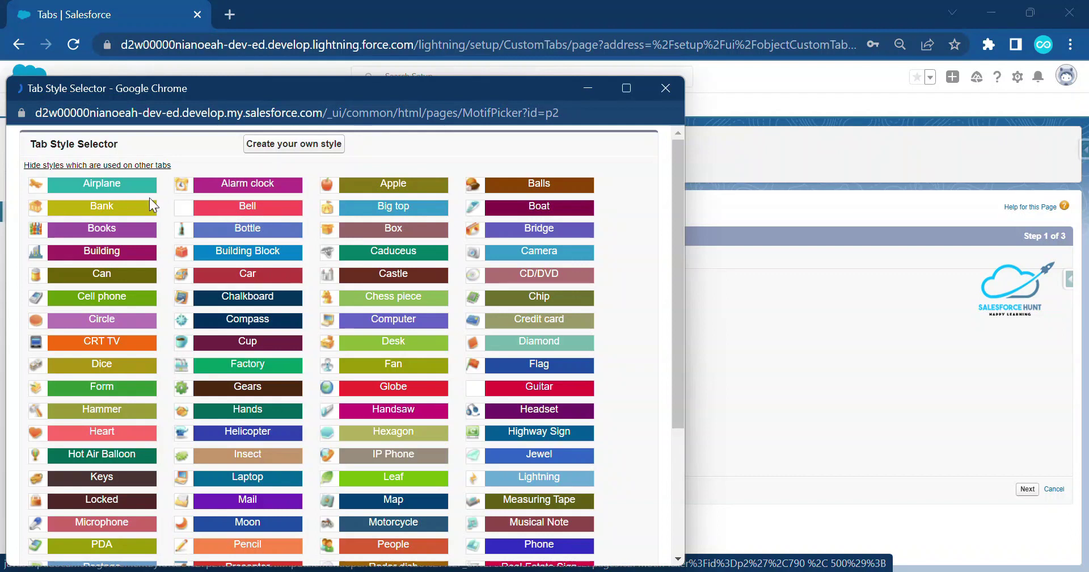
left_click(253, 213)
Keep the default profile and app visibility and save the Teachers tab
left_click(1017, 487)
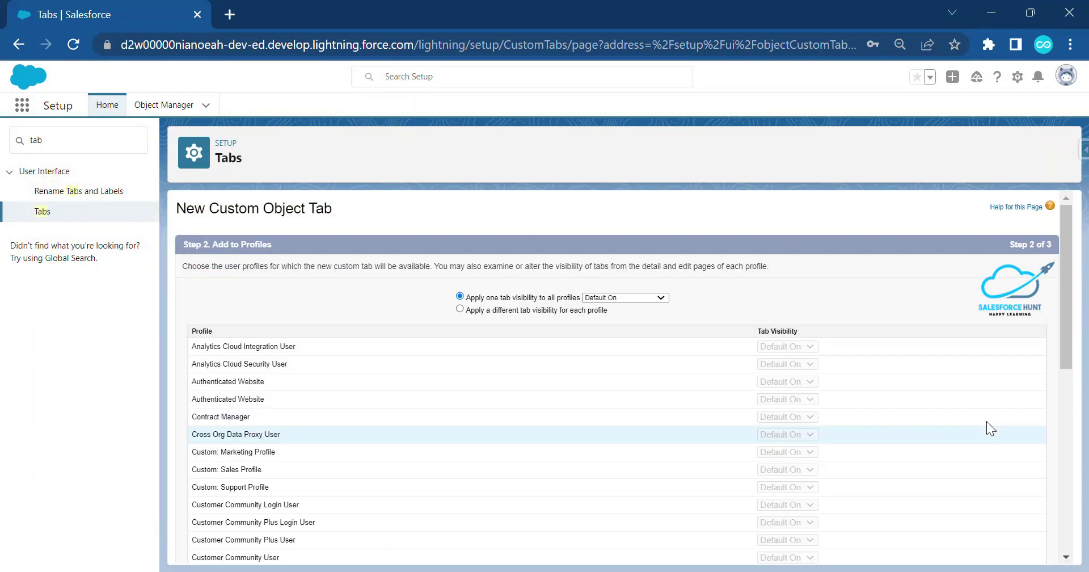
scroll(1014, 371, "down", 10)
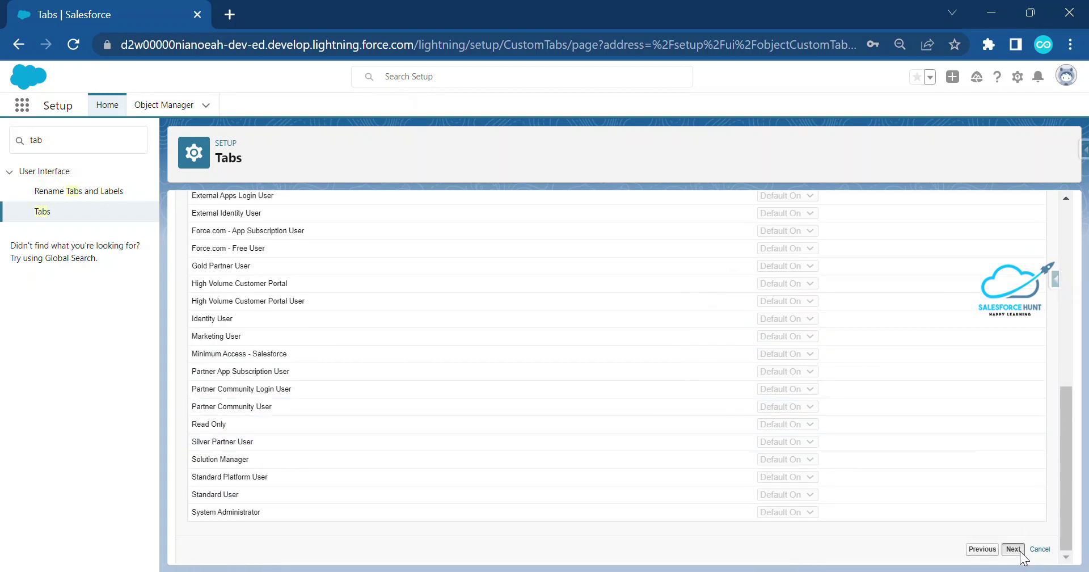
left_click(1012, 547)
scroll(1016, 397, "down", 5)
left_click(1013, 549)
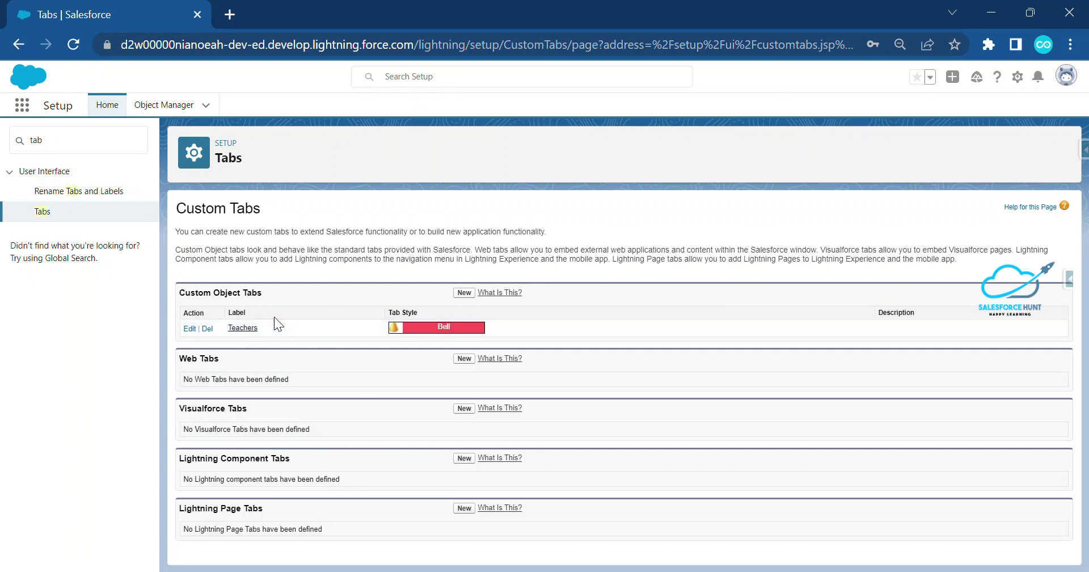
Open Teachers by searching 'tea' in the App Launcher
left_click_drag(262, 292, 179, 292)
left_click(22, 106)
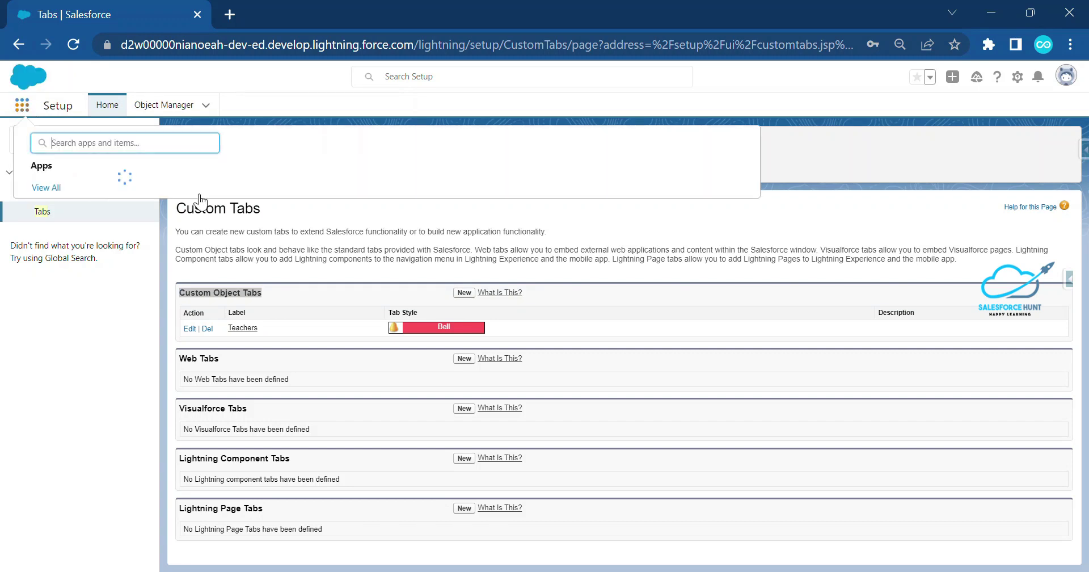
type("tea")
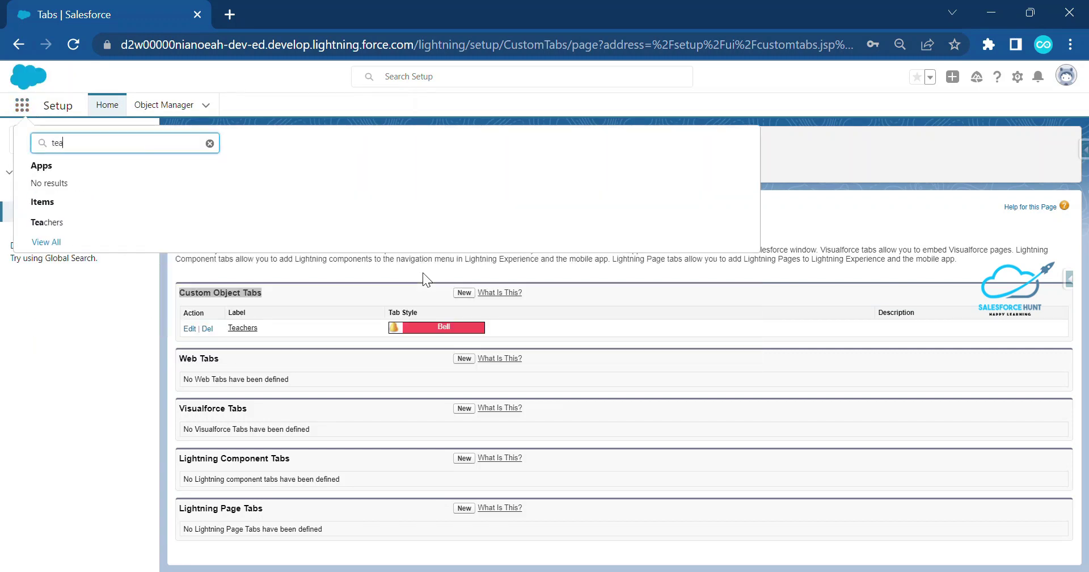
left_click(162, 232)
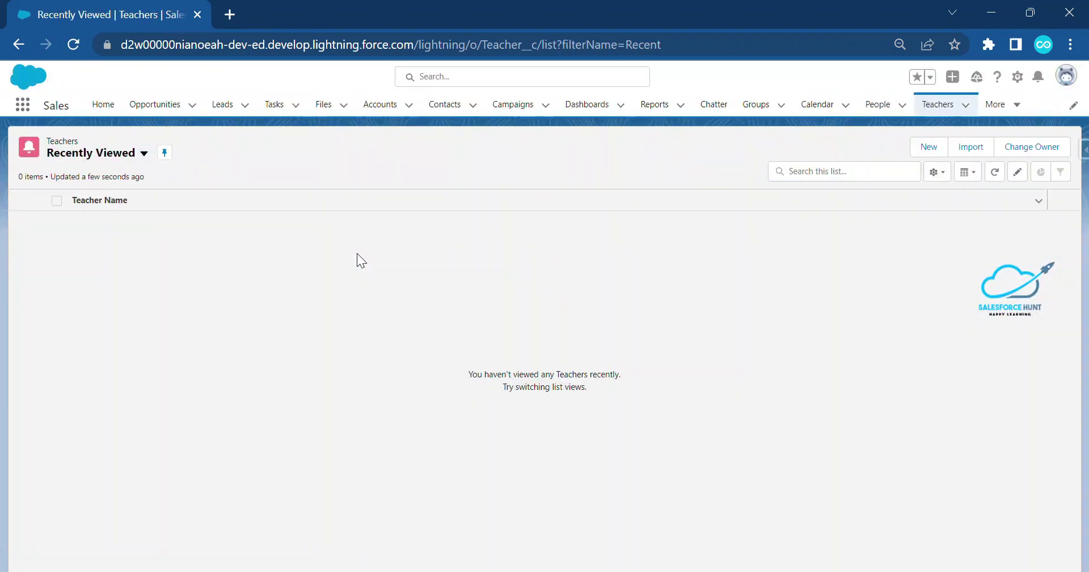
Switch the Teachers list view to All and dismiss the promotion notice
left_click(144, 153)
left_click(93, 198)
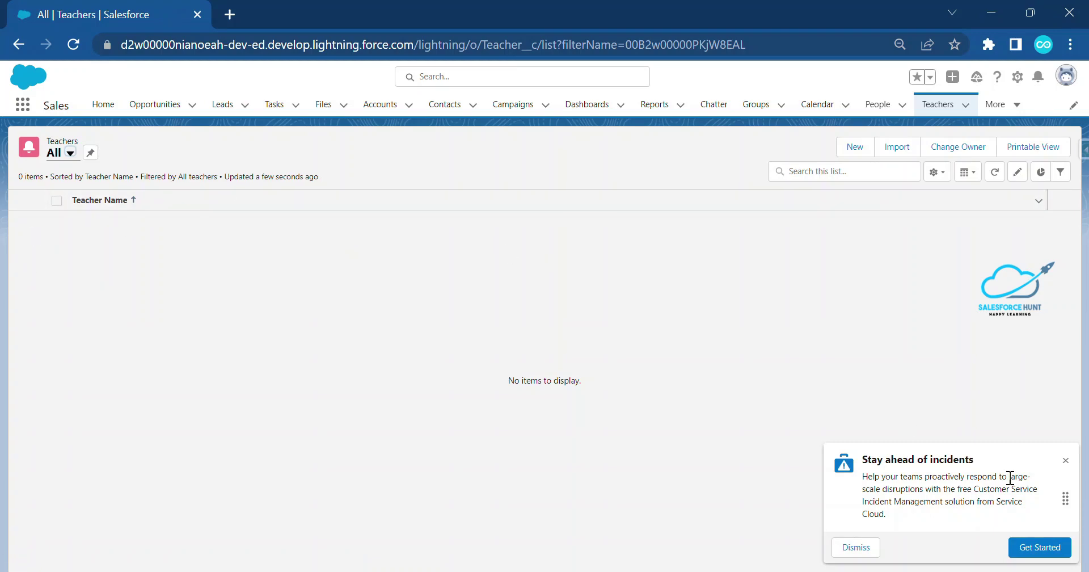
left_click(1065, 460)
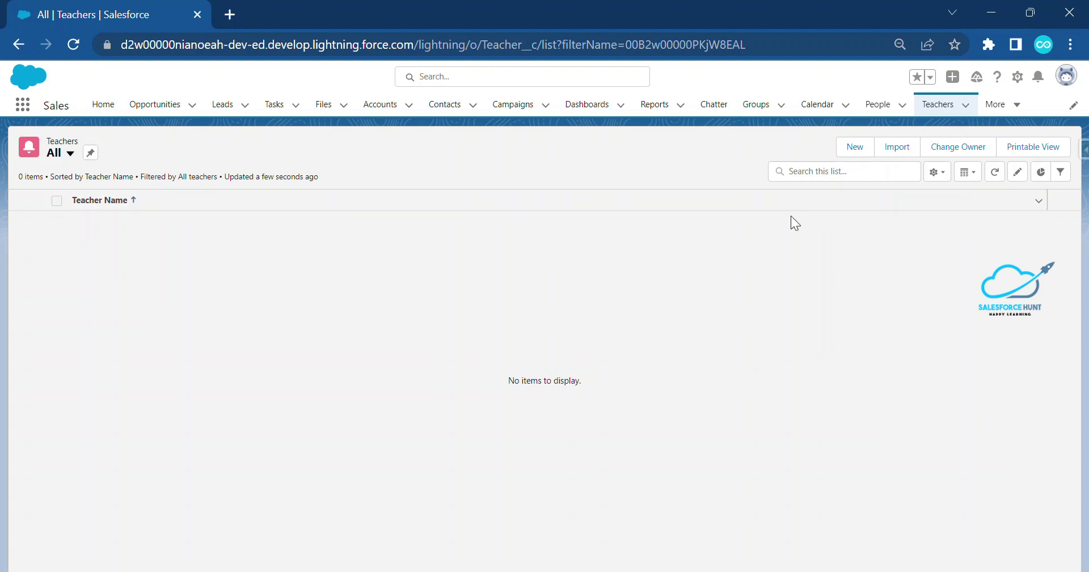
left_click(953, 84)
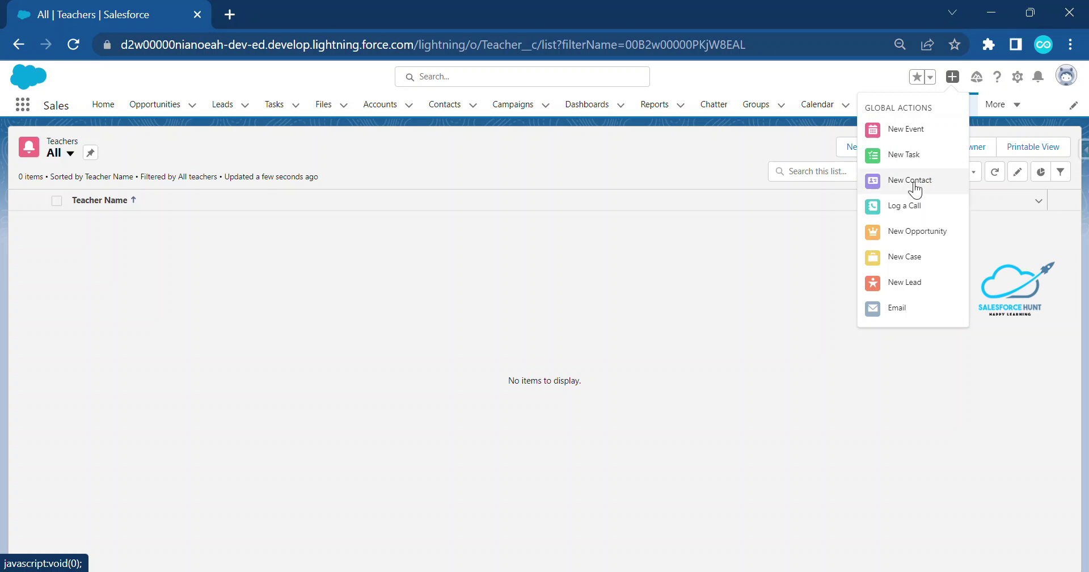
Open and close the Global Actions menu, then open the Setup gear menu
left_click(996, 226)
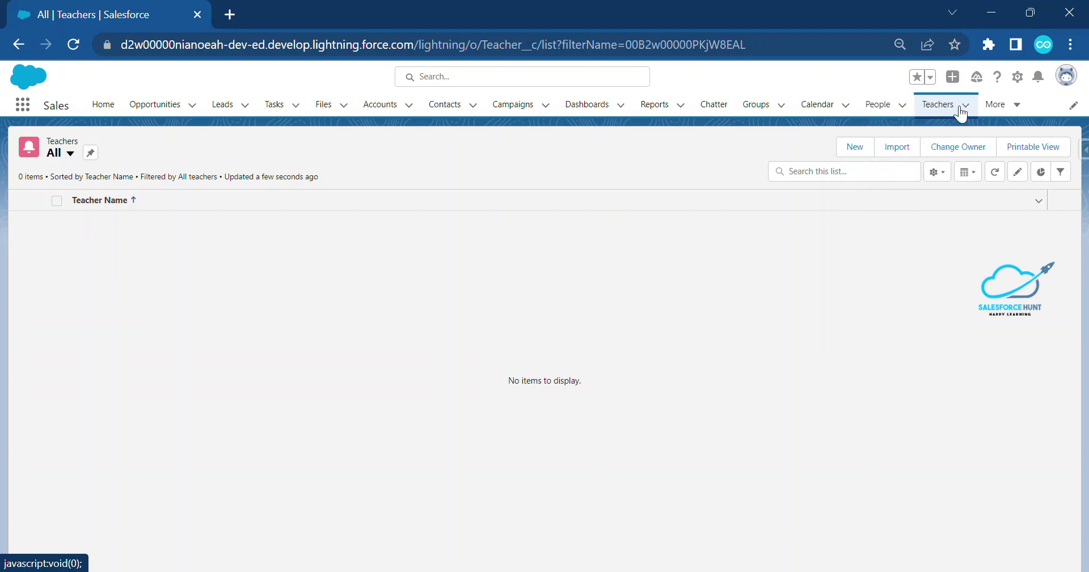
left_click(953, 78)
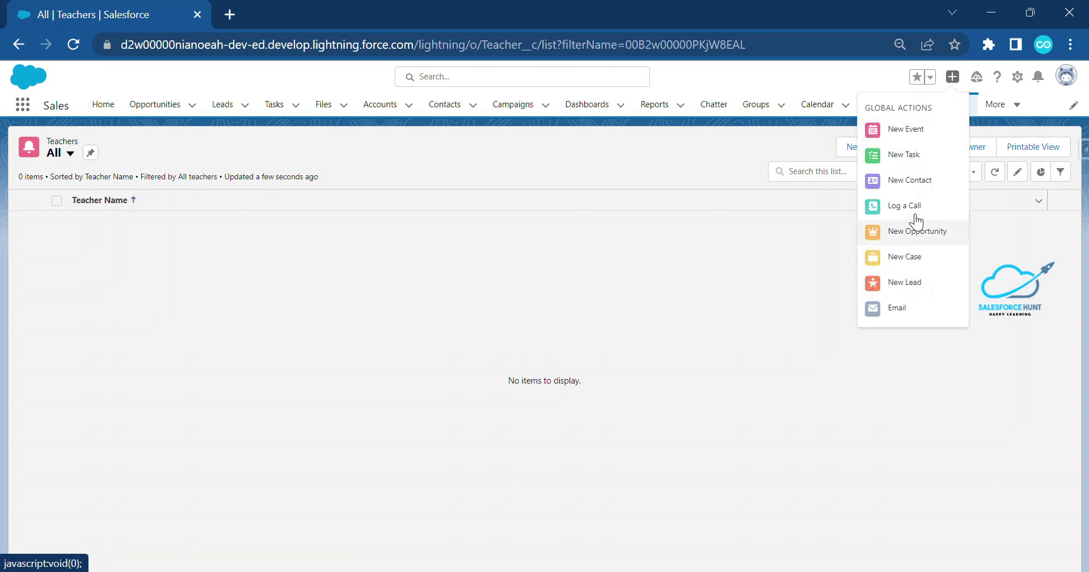
left_click_drag(942, 108, 879, 112)
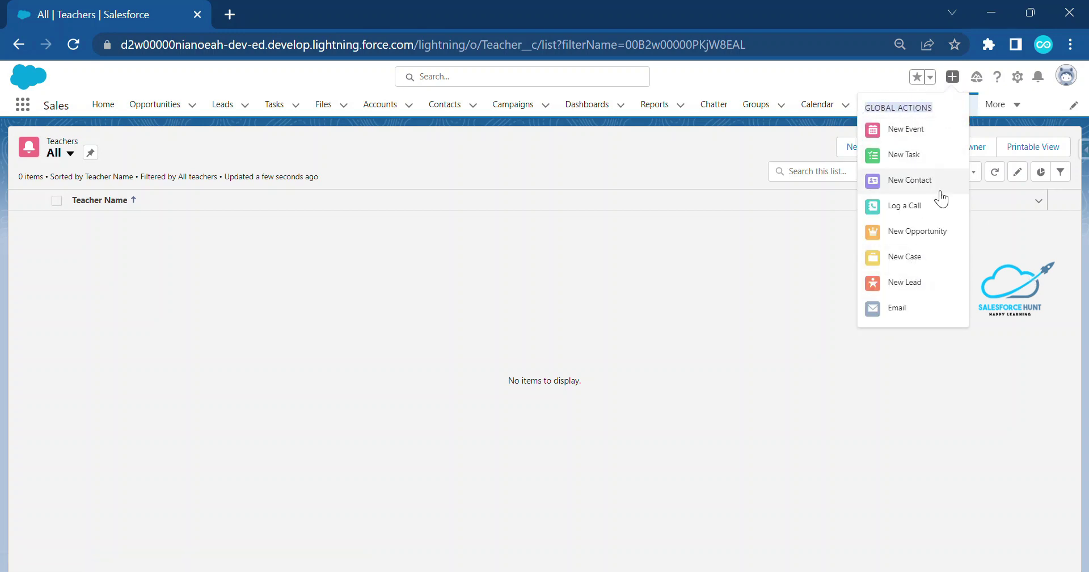
left_click(1008, 250)
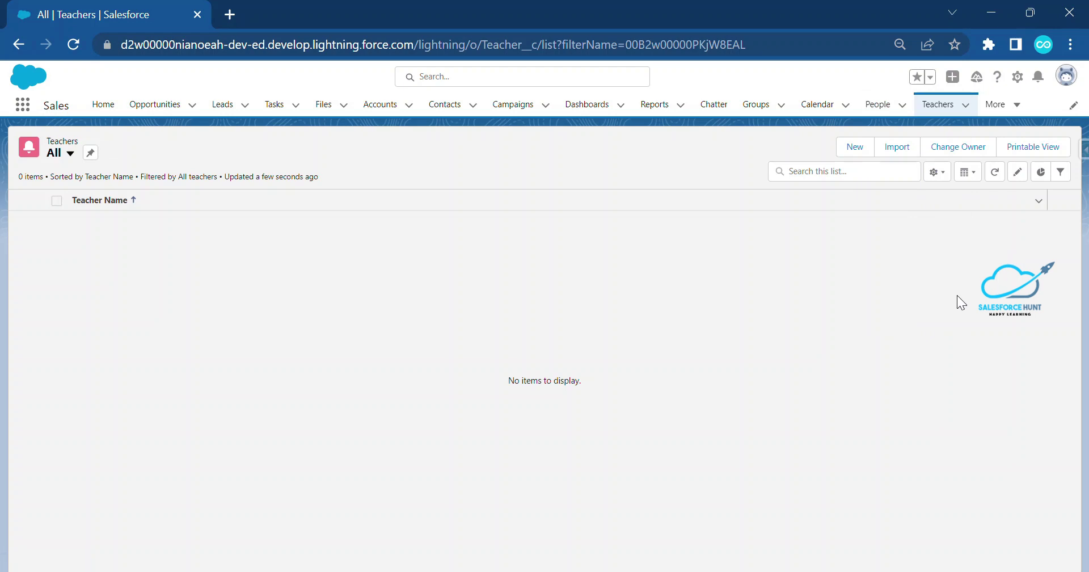
left_click(953, 76)
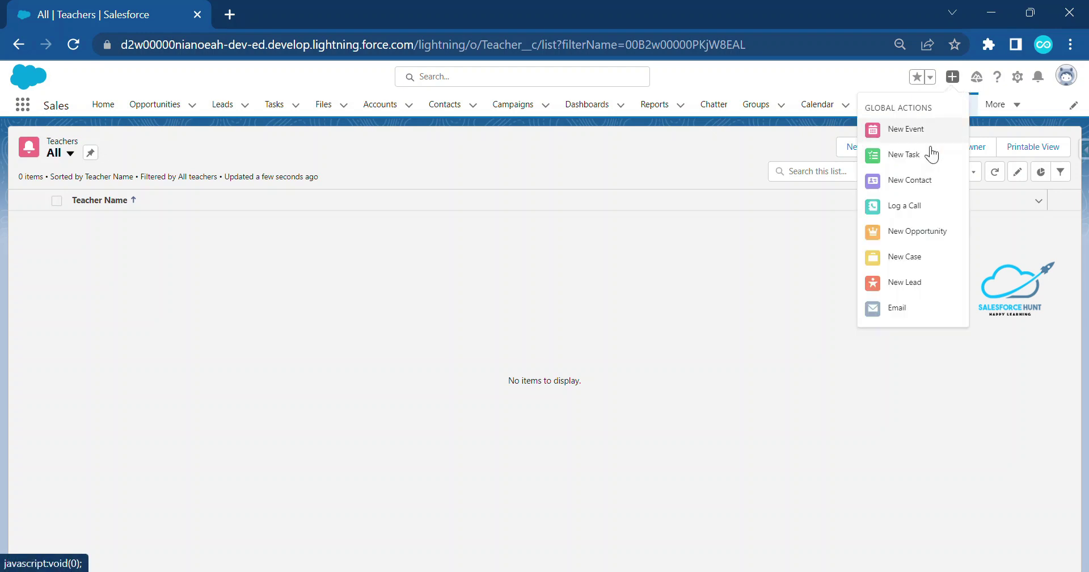
left_click(930, 380)
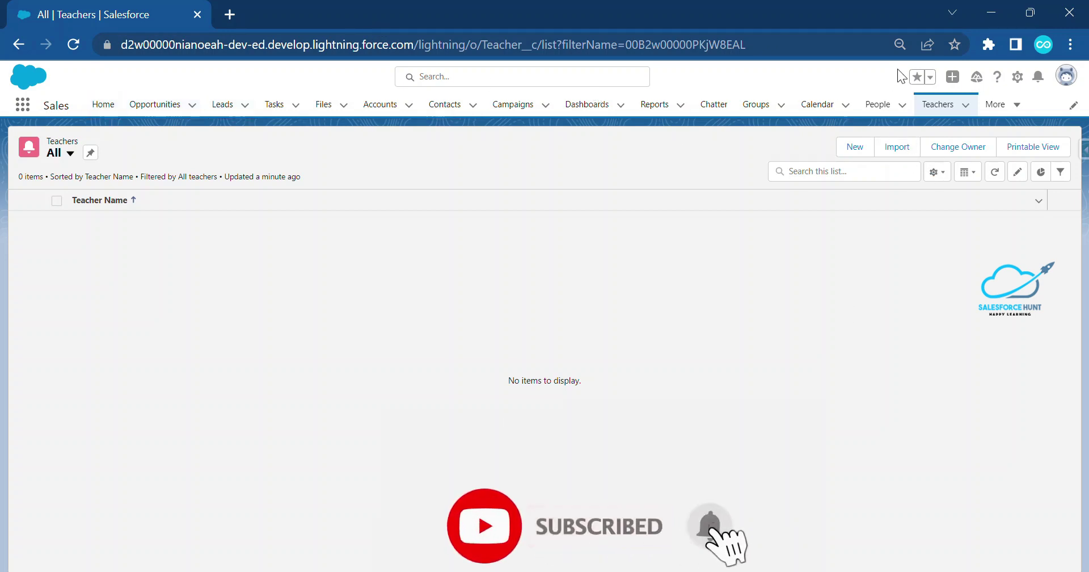
left_click(1018, 78)
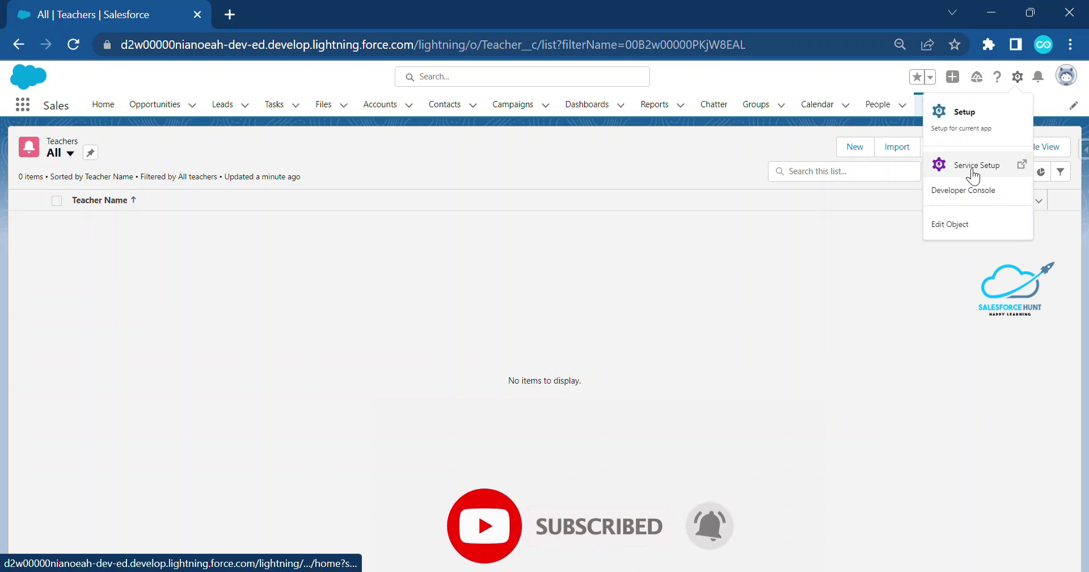
Open Setup in a new tab and start a new Flow from the Create menu
left_click(965, 116)
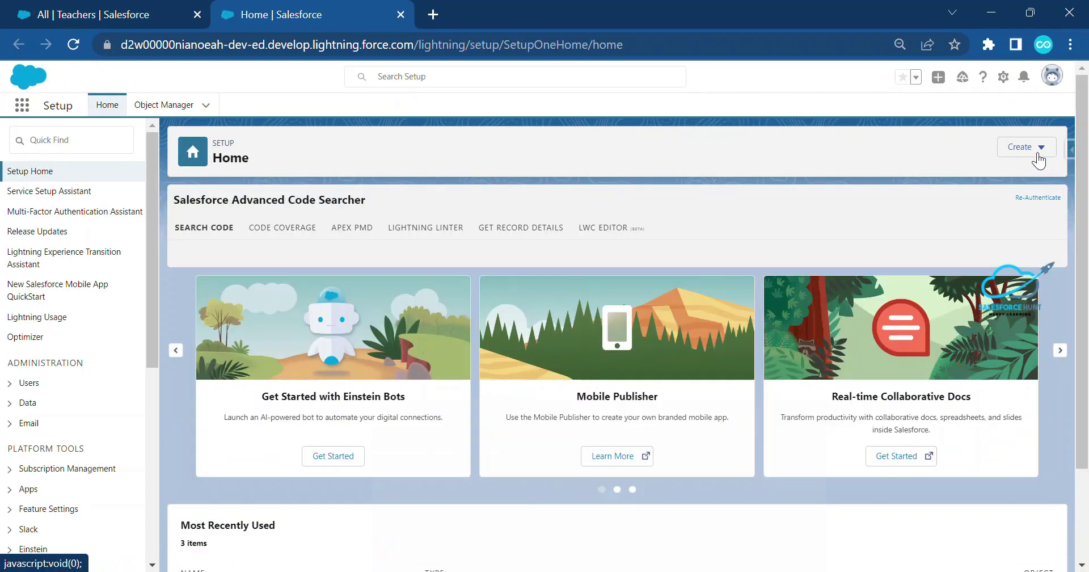
left_click(1039, 161)
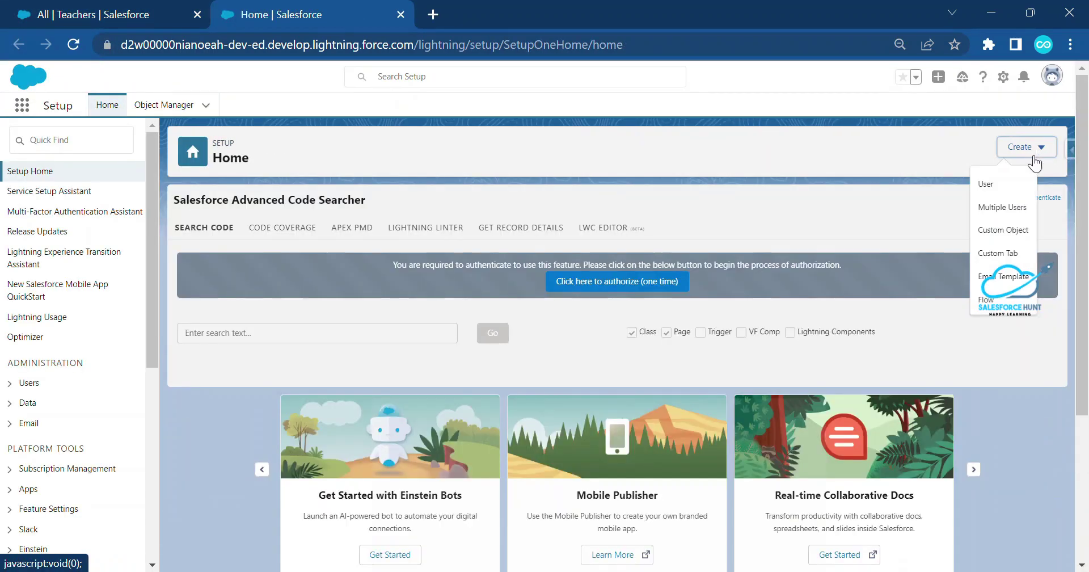
left_click(1008, 301)
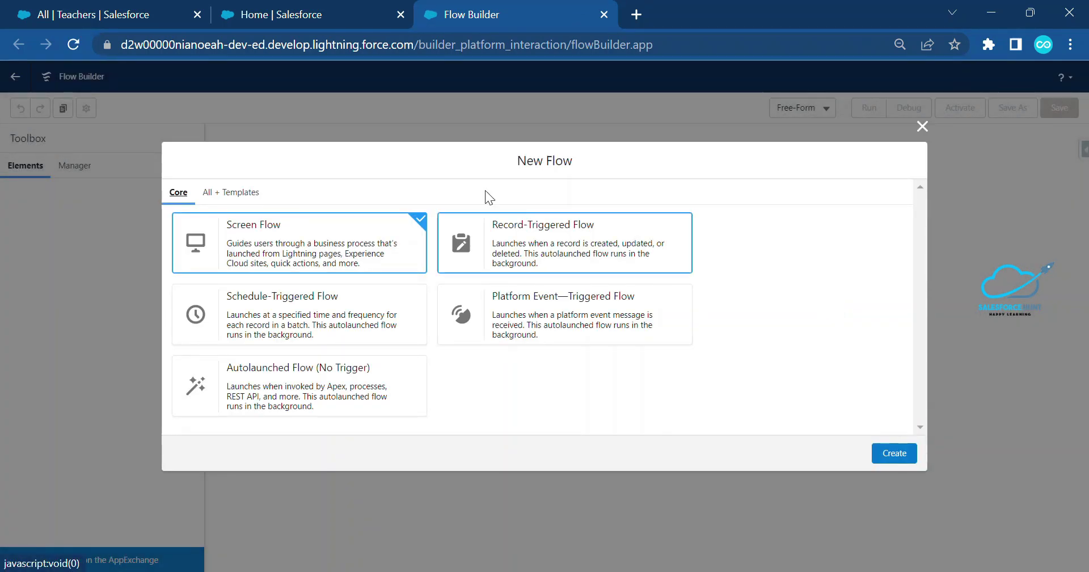
Create a Screen Flow and add a Screen element labelled 'Screen1' after Start
left_click(901, 462)
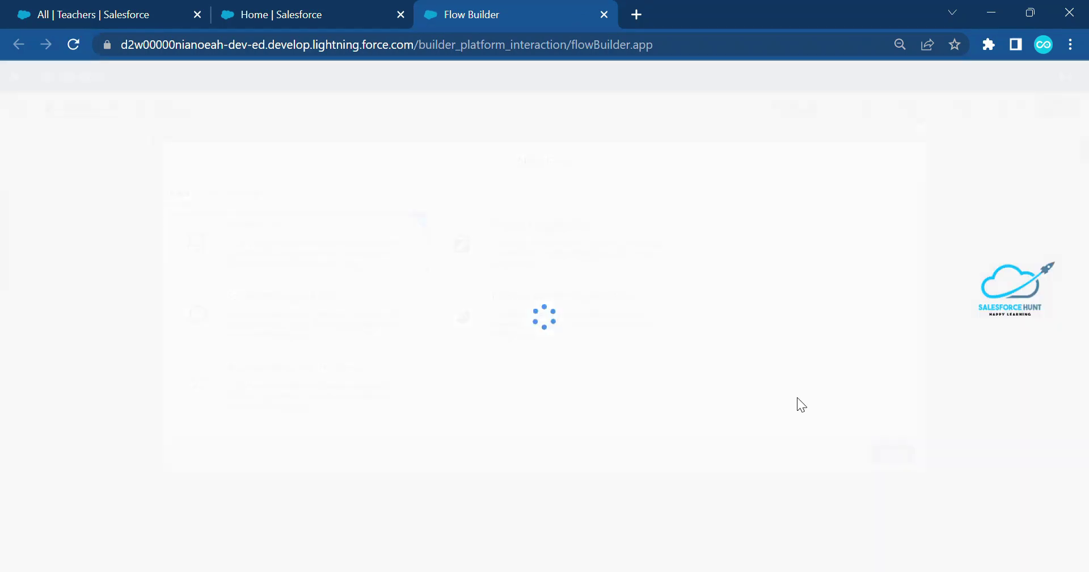
left_click(545, 229)
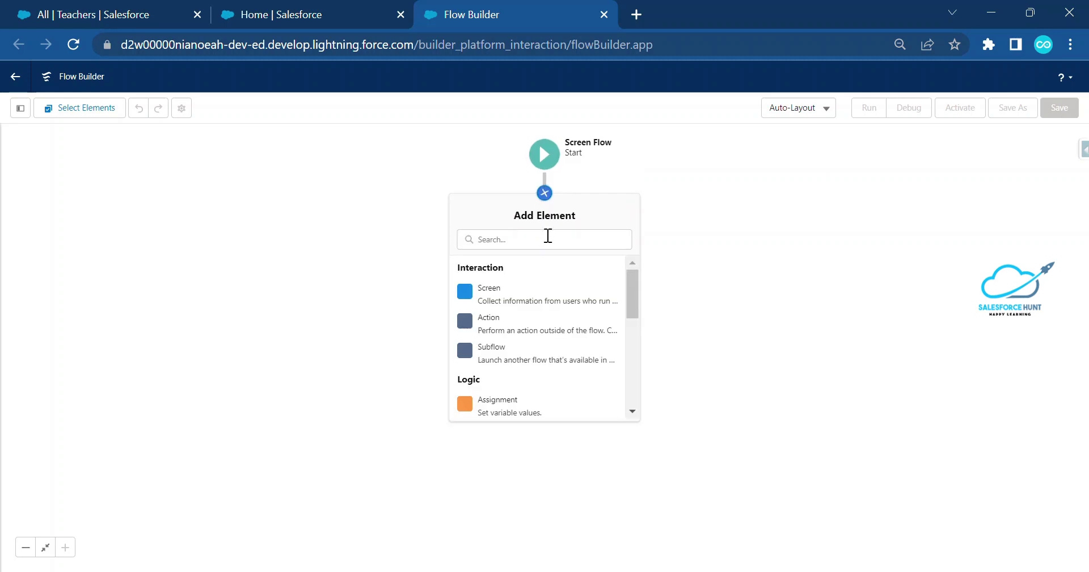
left_click(509, 292)
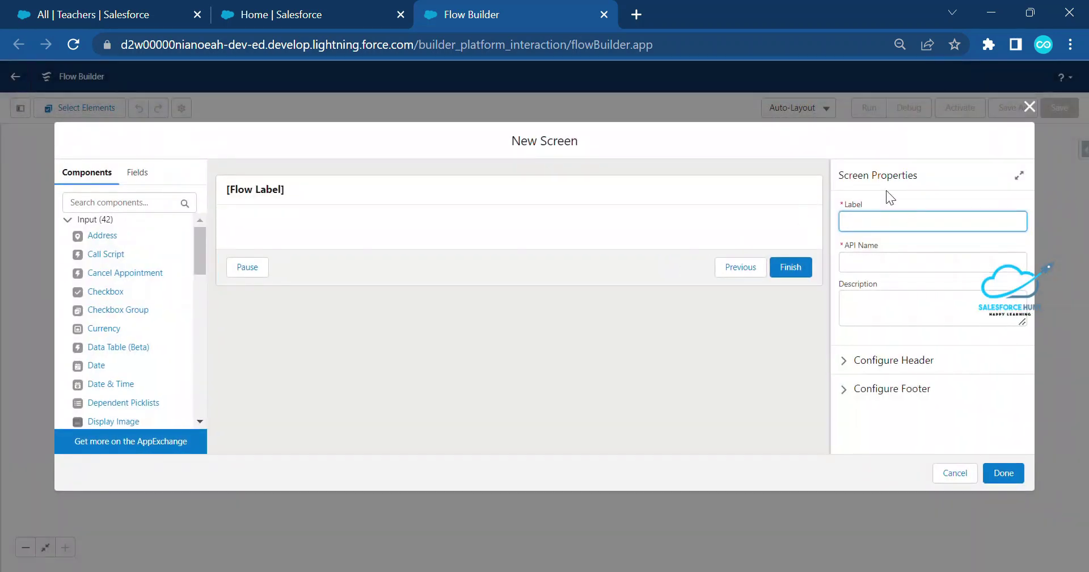
type("Screen1")
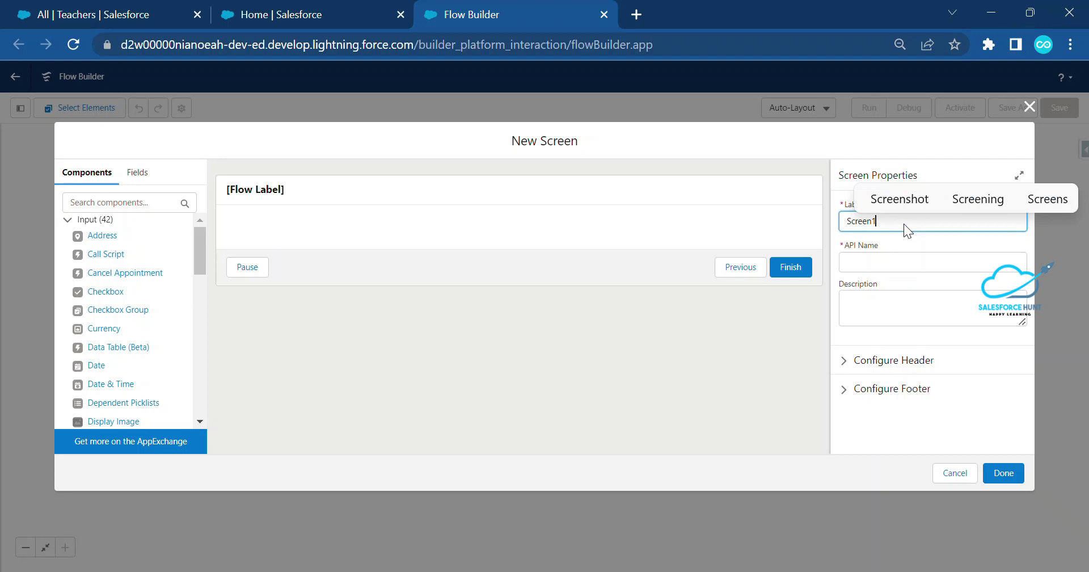
key("Tab")
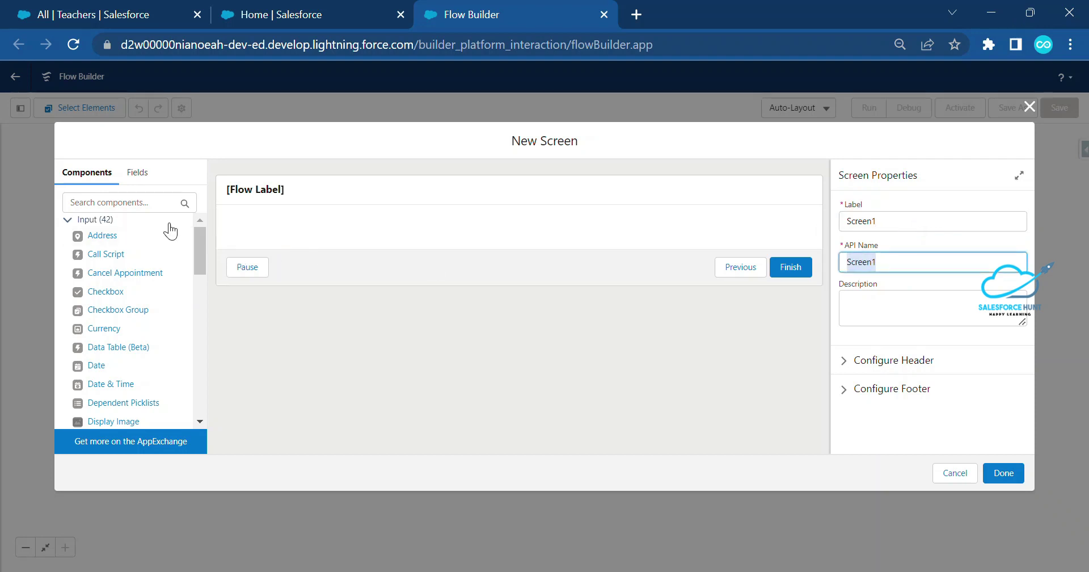
Put a Text input labelled 'Teacher Name' on Screen1 and finish the screen
left_click(142, 202)
type("text")
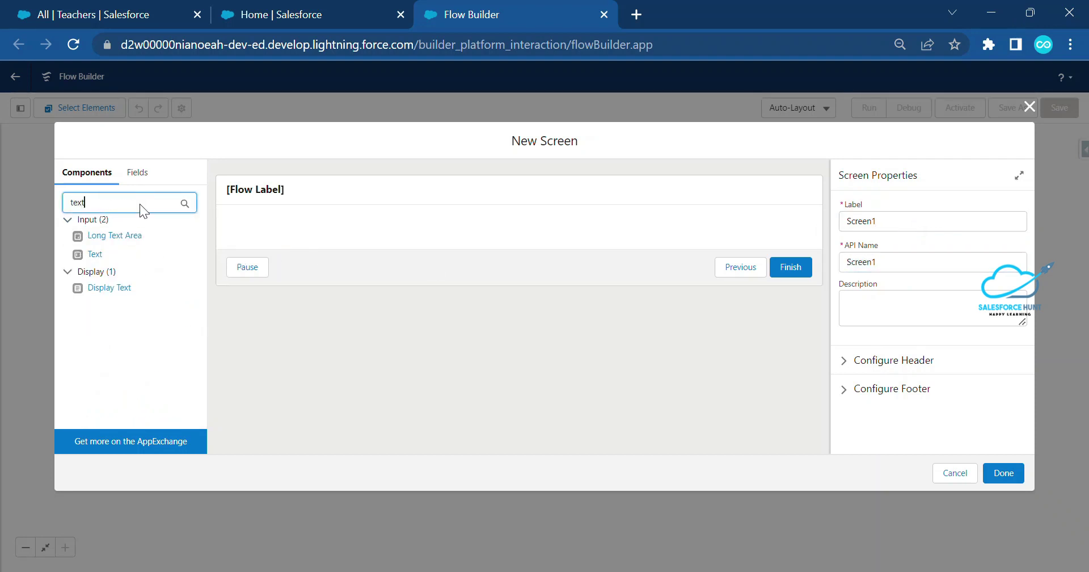
left_click_drag(114, 254, 278, 235)
left_click(891, 214)
type("Teacher Name")
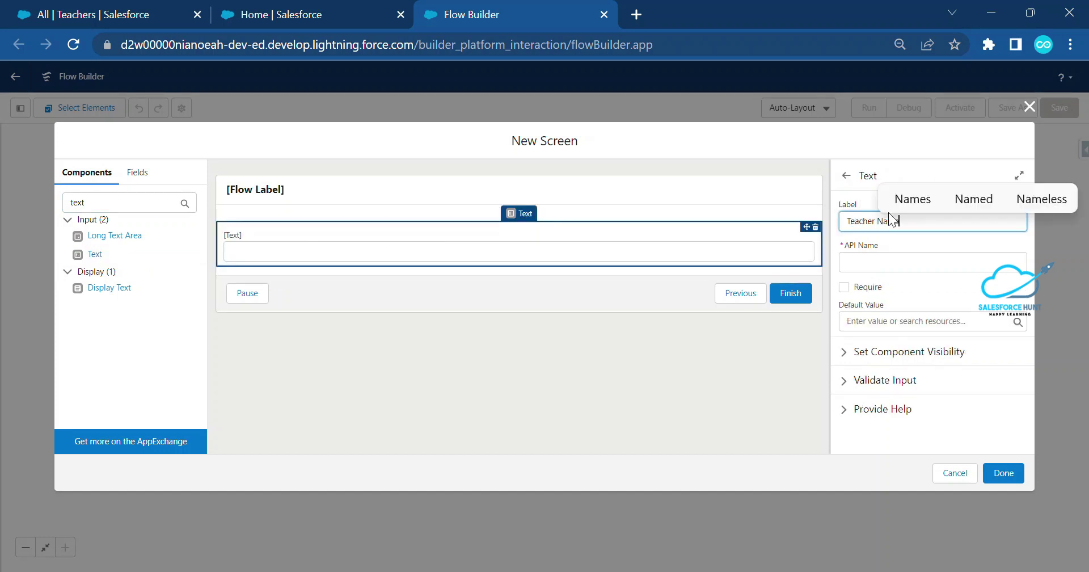
key("Tab")
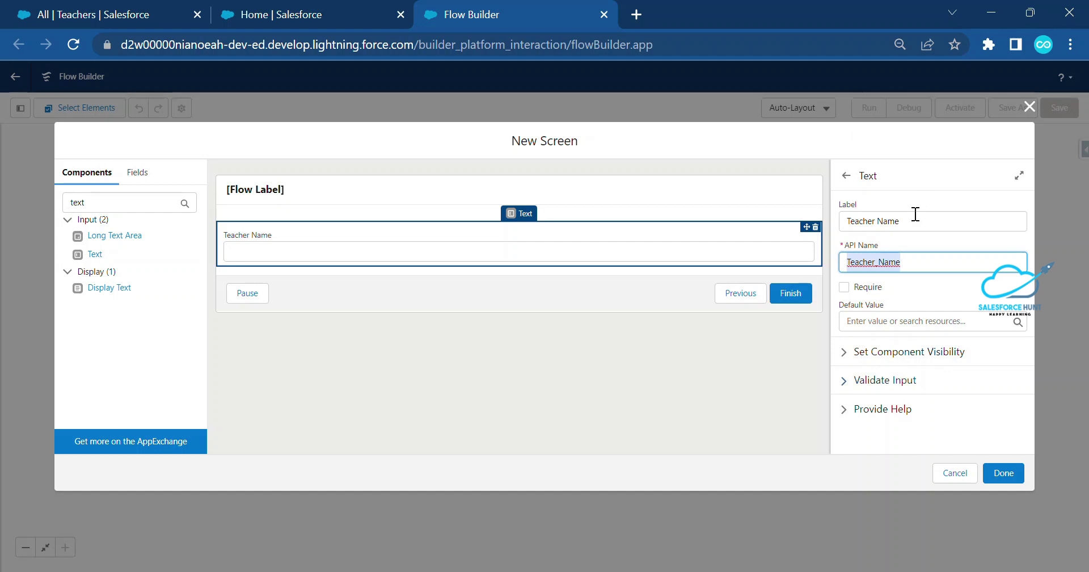
left_click(1004, 473)
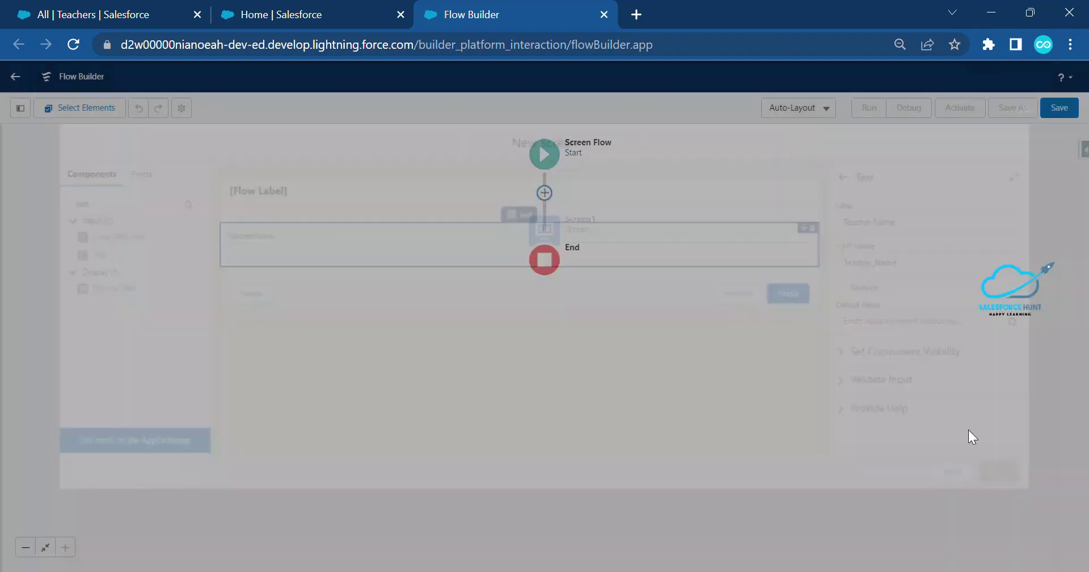
left_click(544, 270)
Add a Create Records element labelled 'Create Teacher' after Screen1
left_click(506, 323)
type("Create")
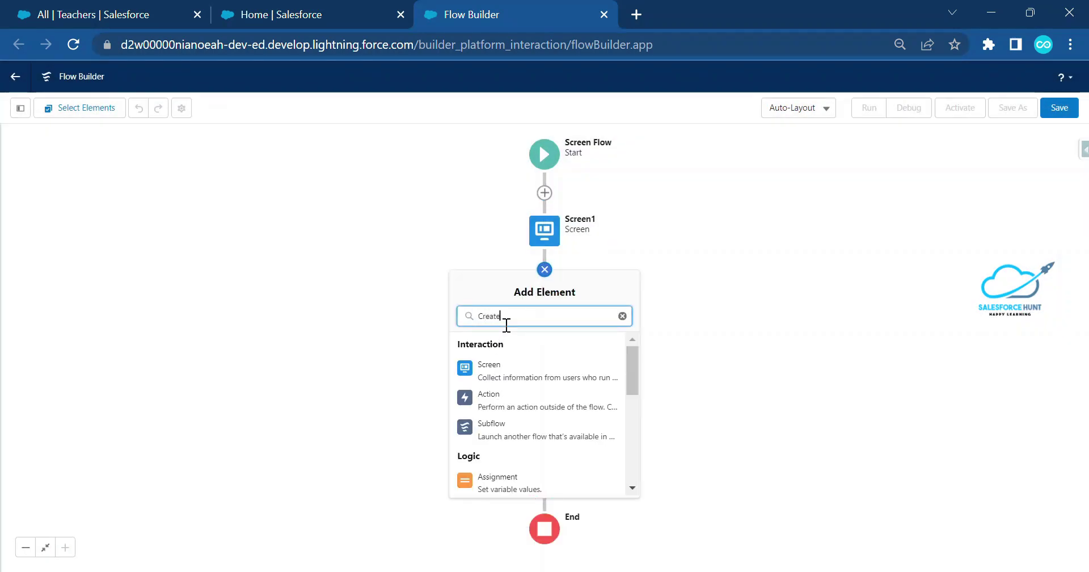
left_click(526, 341)
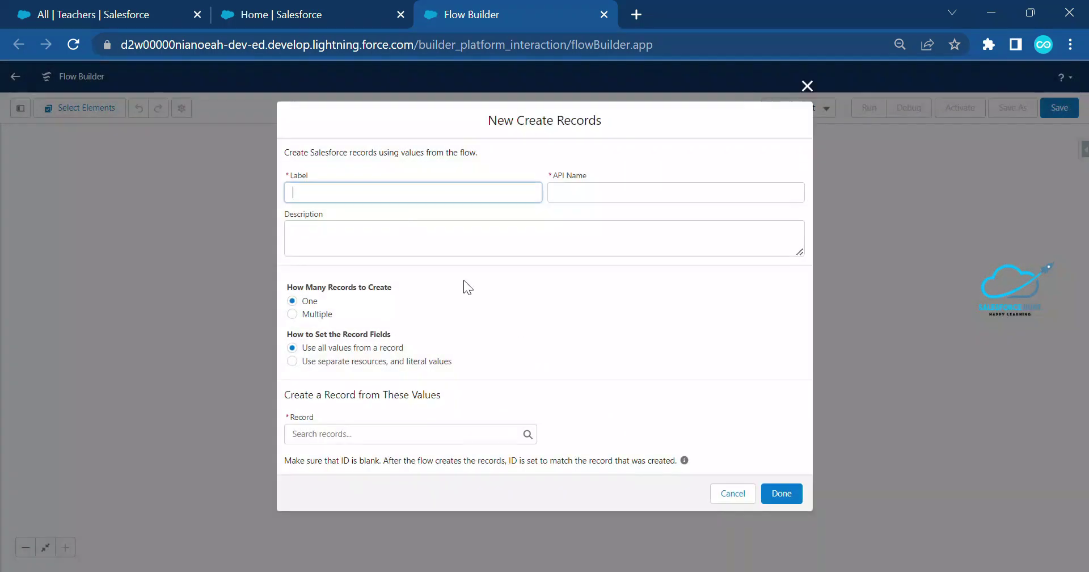
type("Create Teacher")
key("Tab")
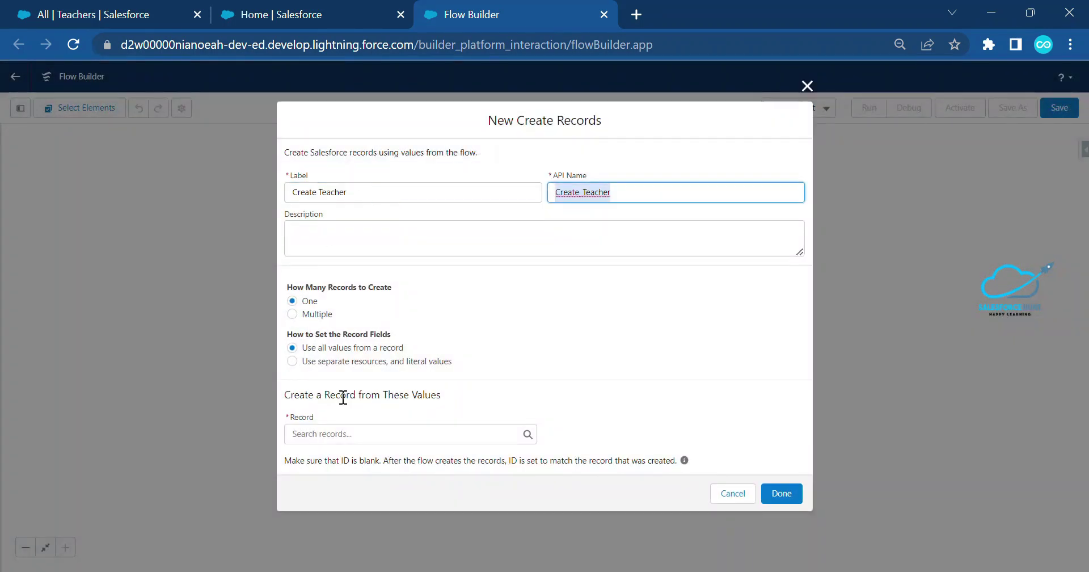
Set it to use separate resources and create a Teacher record
left_click(346, 362)
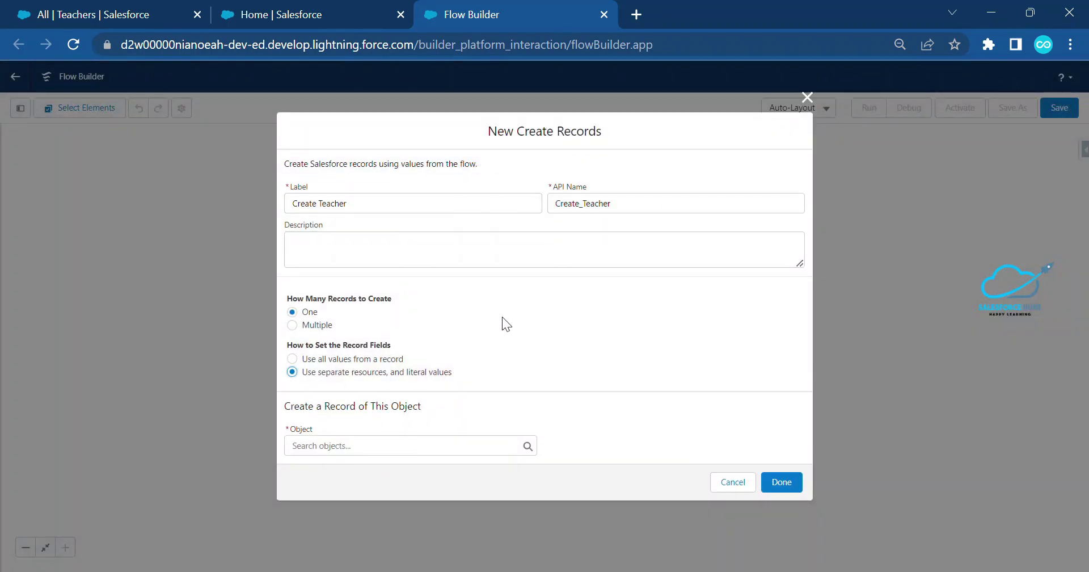
left_click(334, 446)
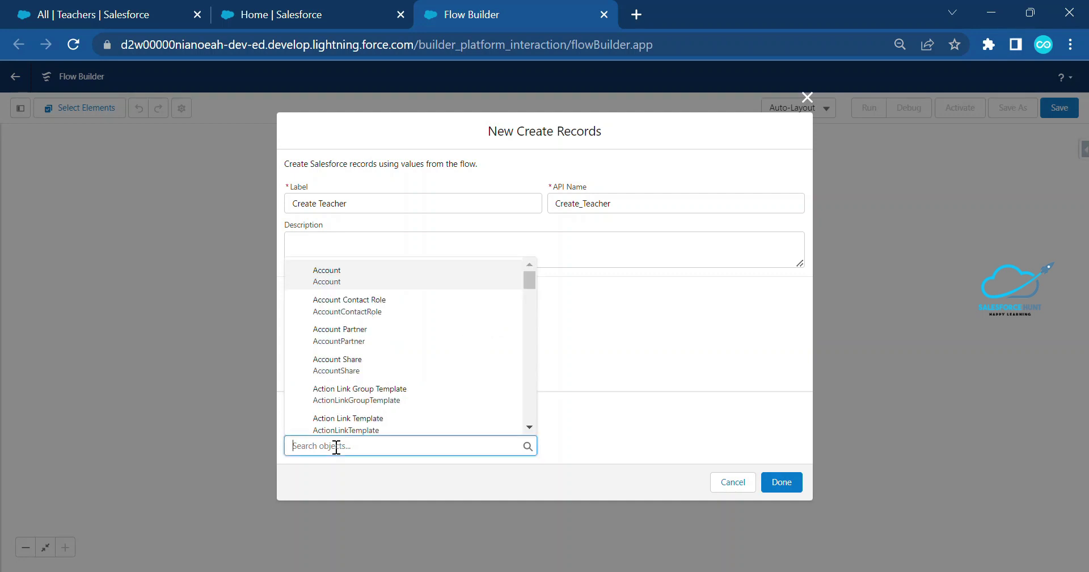
type("Teach")
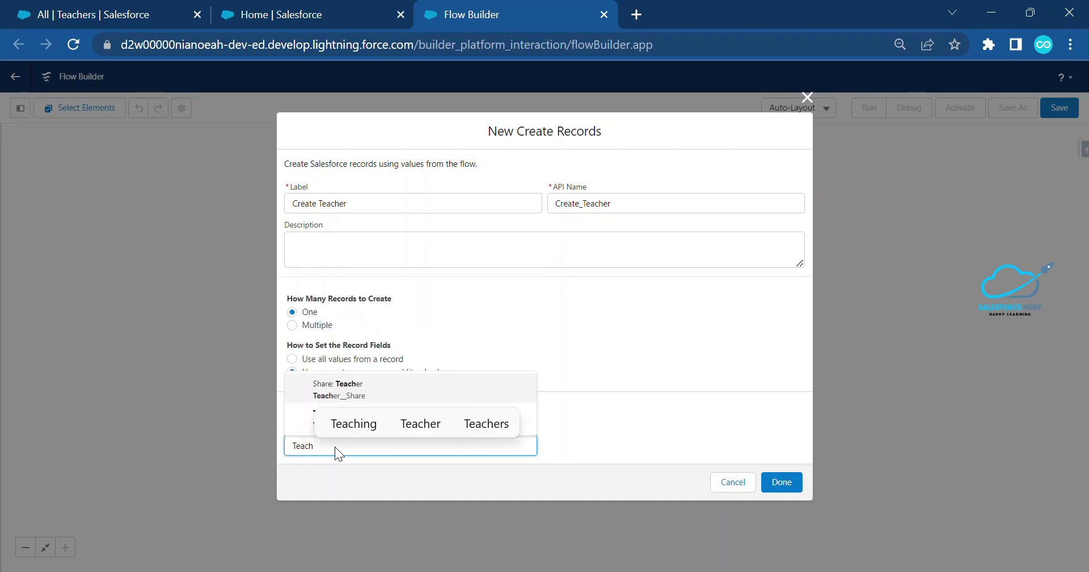
left_click(295, 421)
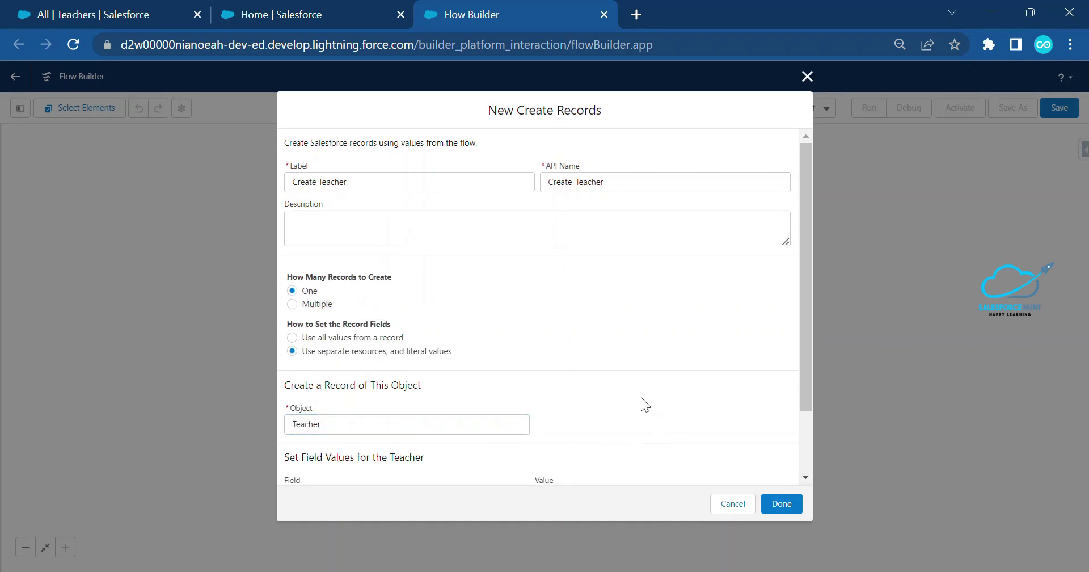
scroll(641, 397, "down", 2)
Map the Teacher's Name field to {!Teacher_Name} and finish the element
left_click(391, 416)
type("Name")
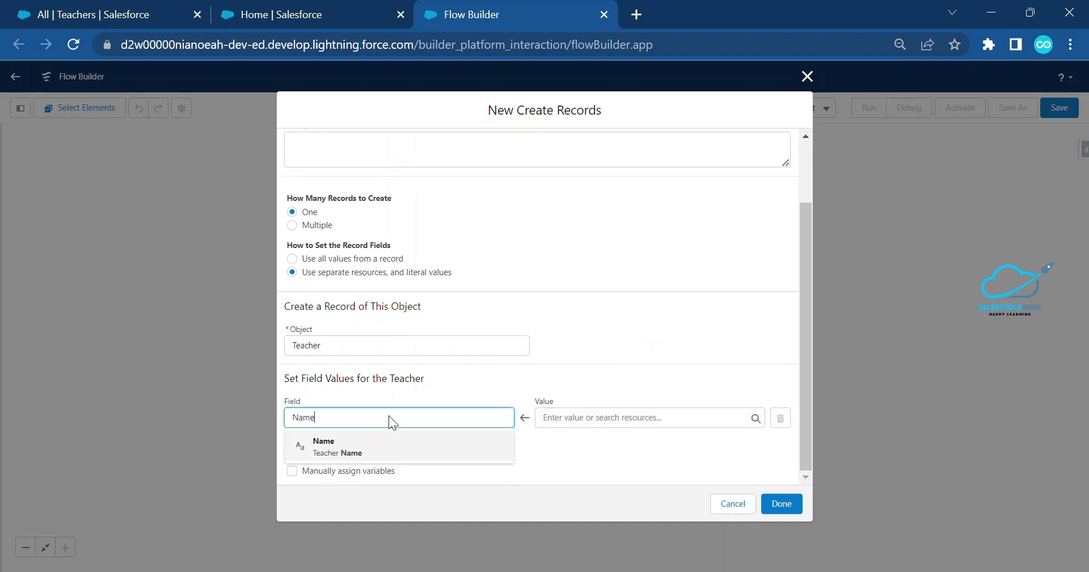
left_click(437, 445)
left_click(584, 416)
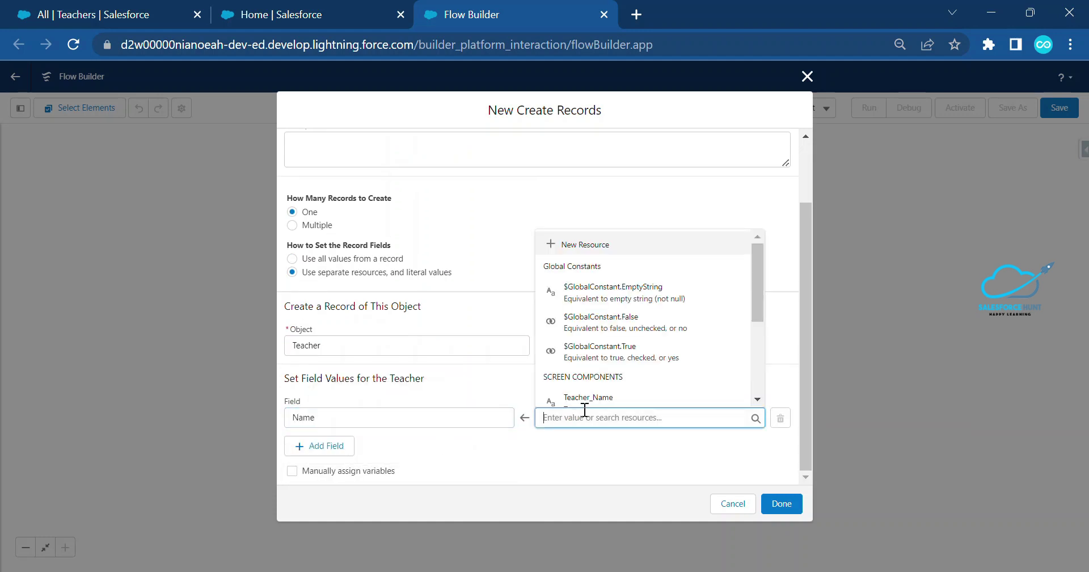
scroll(602, 352, "down", 4)
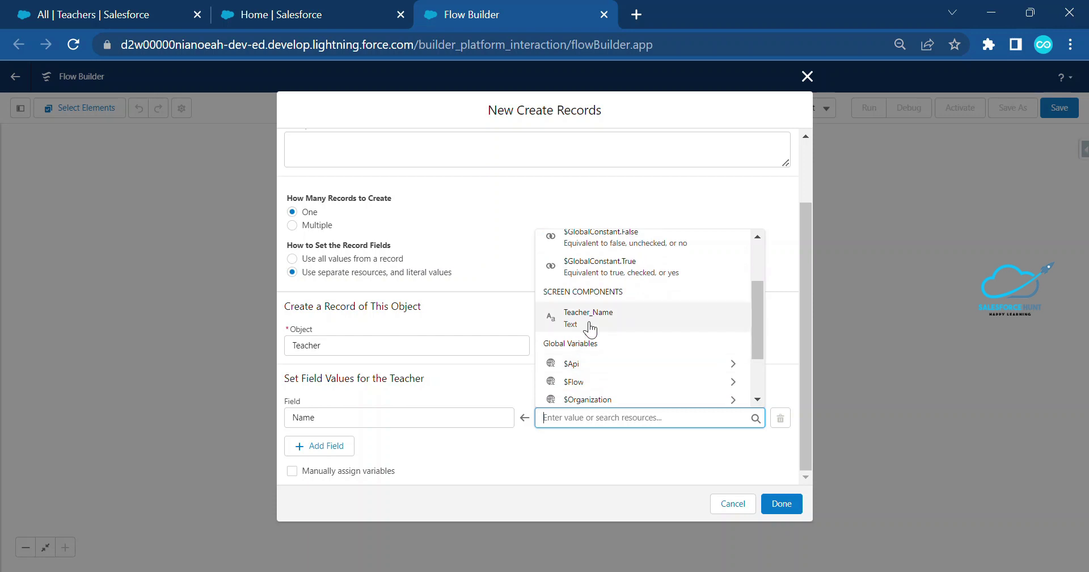
left_click(591, 315)
left_click(619, 451)
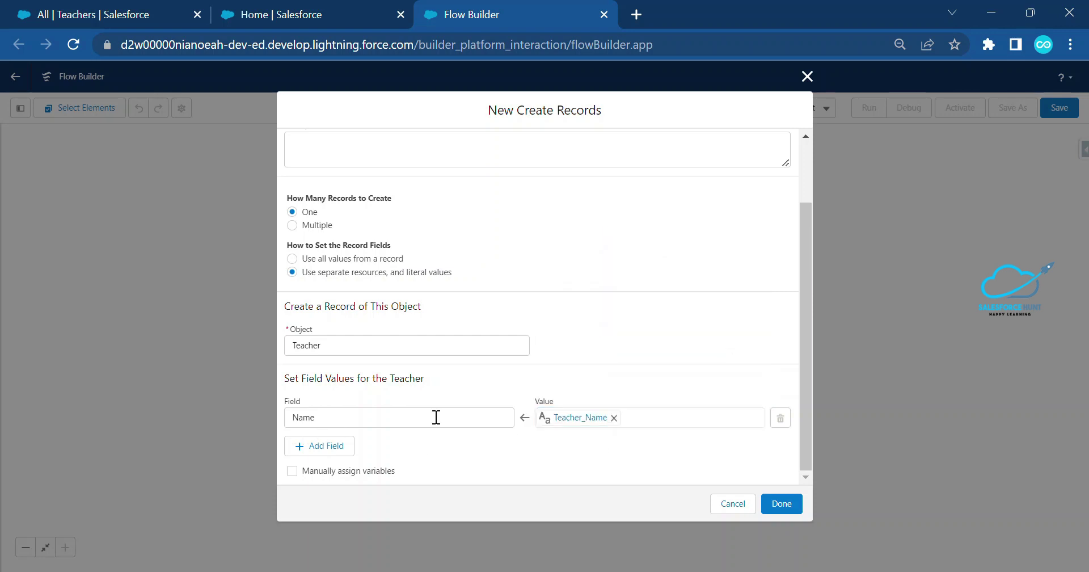
left_click(783, 505)
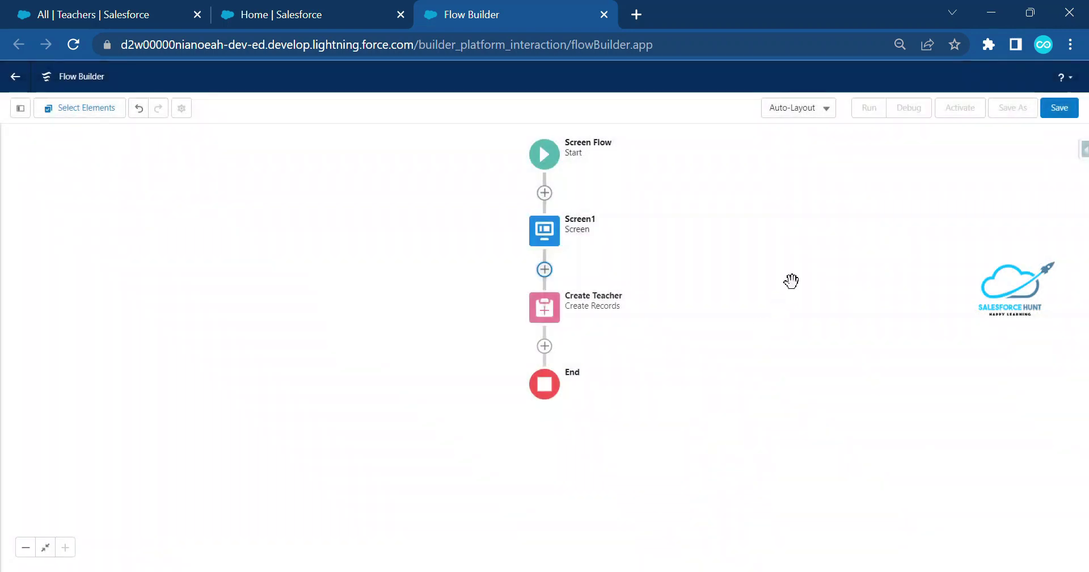
Save the flow with the label 'Teacher Creation'
left_click(1060, 112)
left_click(434, 270)
type("Teacher Creation")
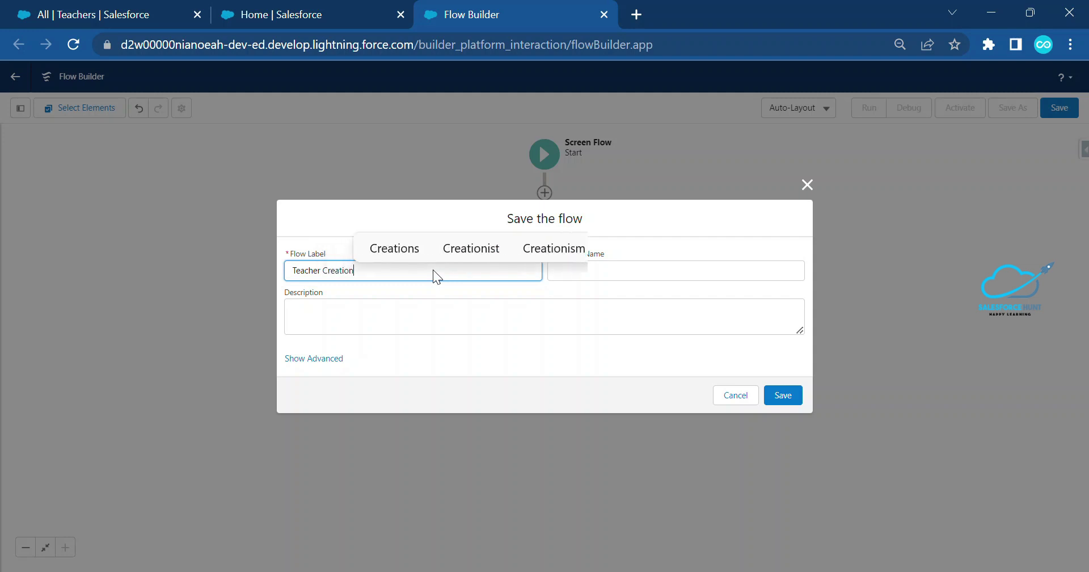
key("Tab")
left_click(788, 398)
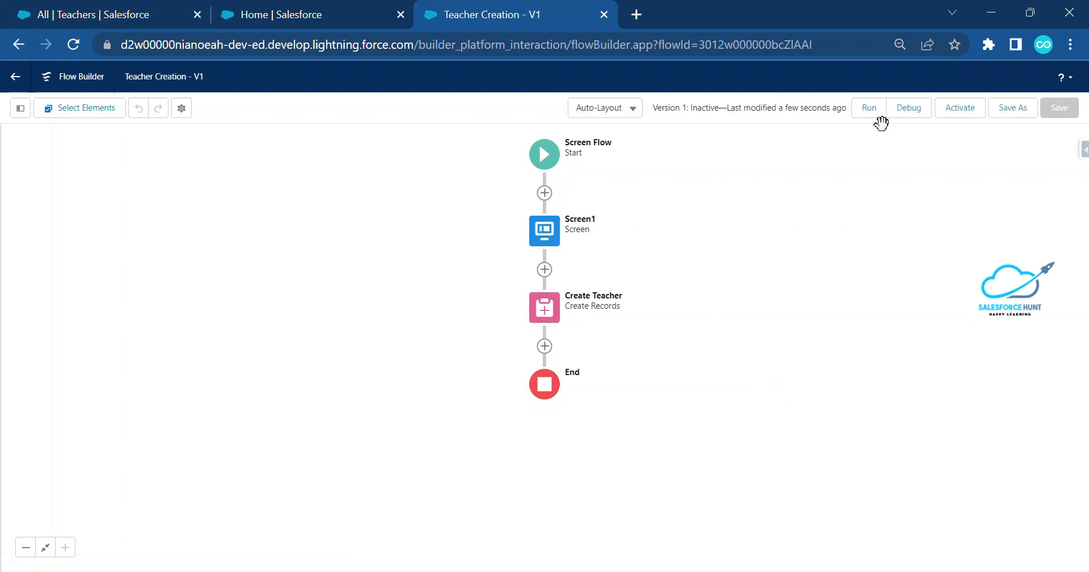
Activate the Teacher Creation flow and return to the Setup Home tab
left_click(960, 116)
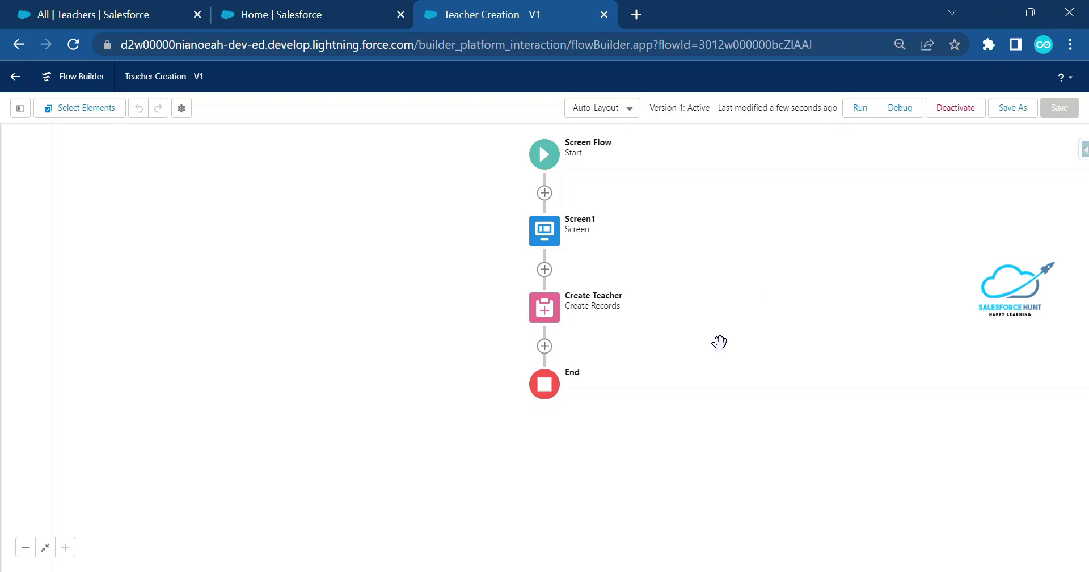
left_click_drag(454, 284, 527, 199)
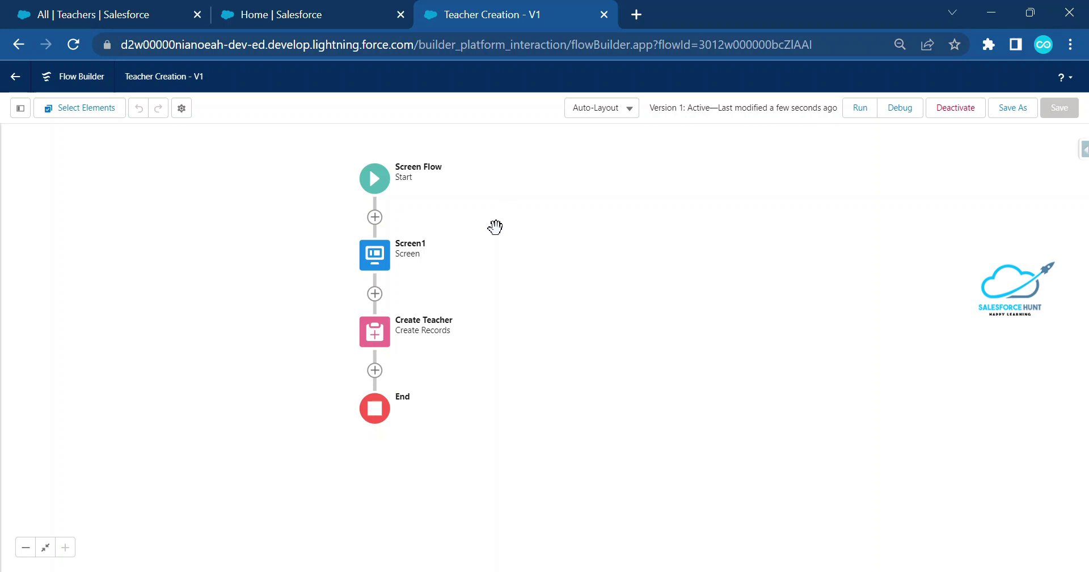
left_click(280, 12)
Launch the Developer Console from the gear menu and maximize it
left_click(1004, 77)
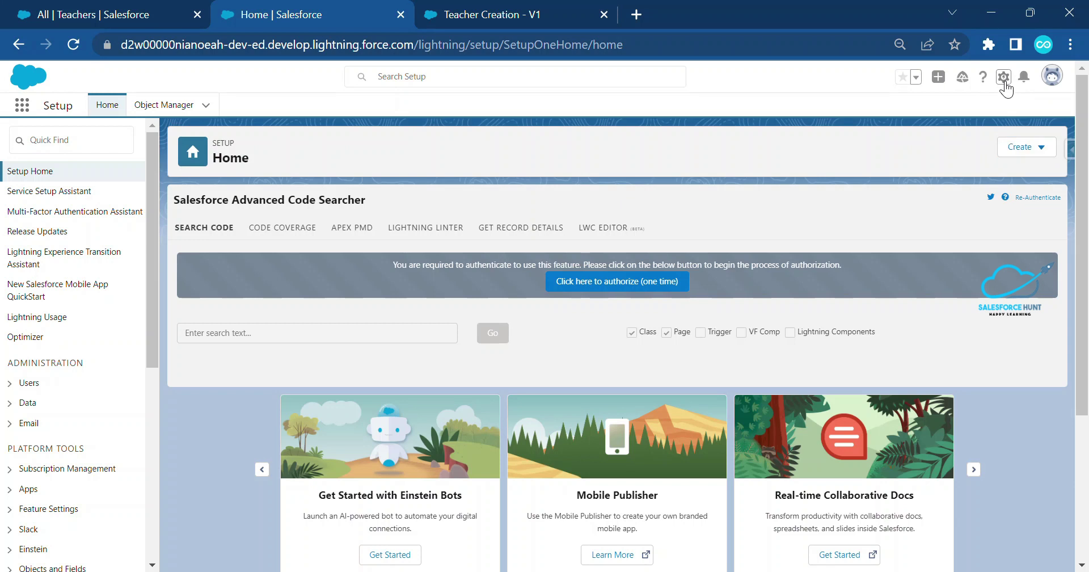
left_click(944, 176)
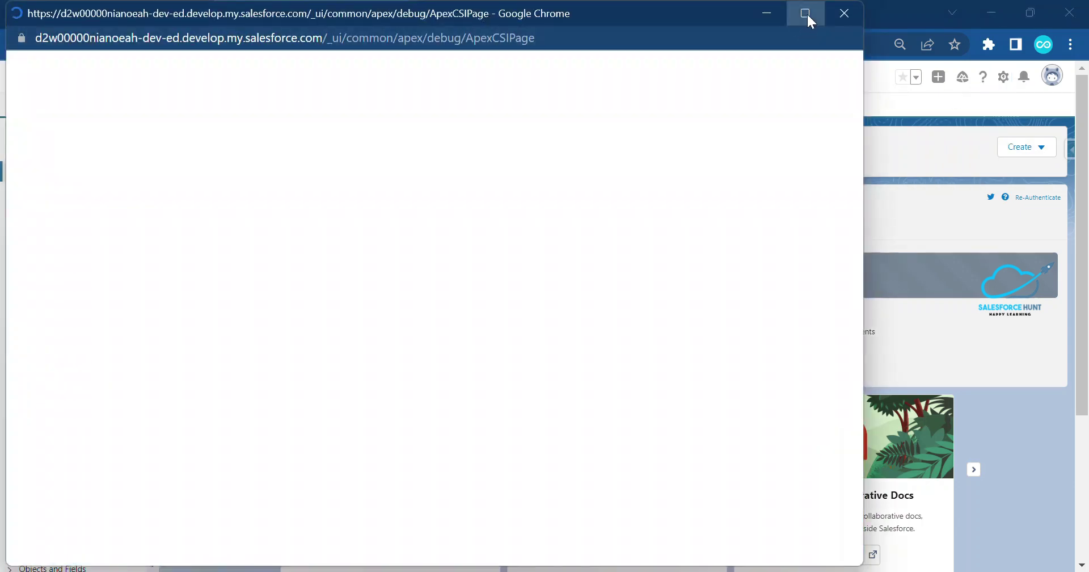
left_click(805, 13)
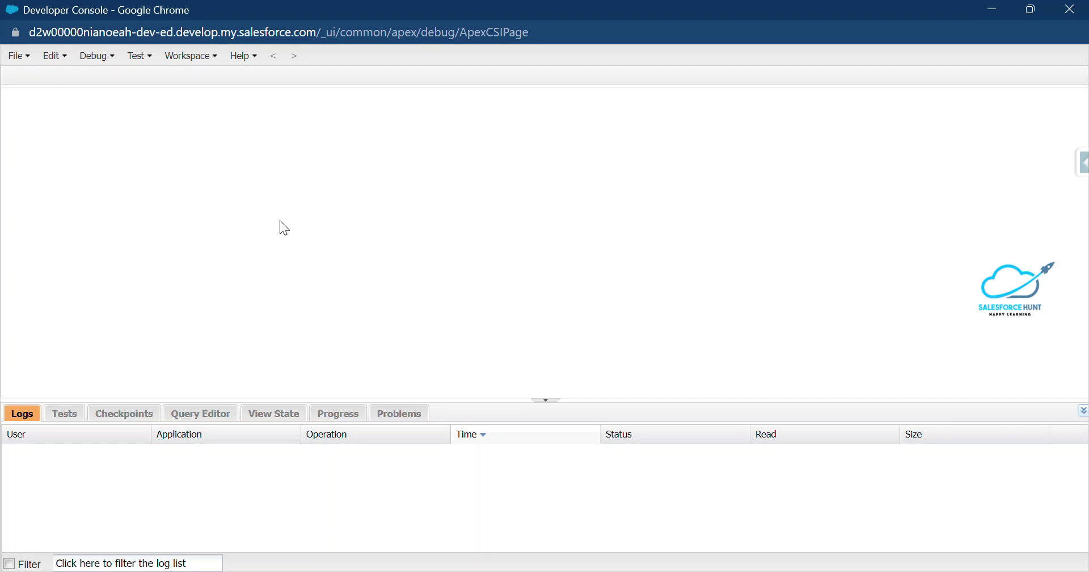
Create a new Lightning Component bundle named 'NewTeacher' and open its markup
left_click(18, 55)
mouse_move(51, 83)
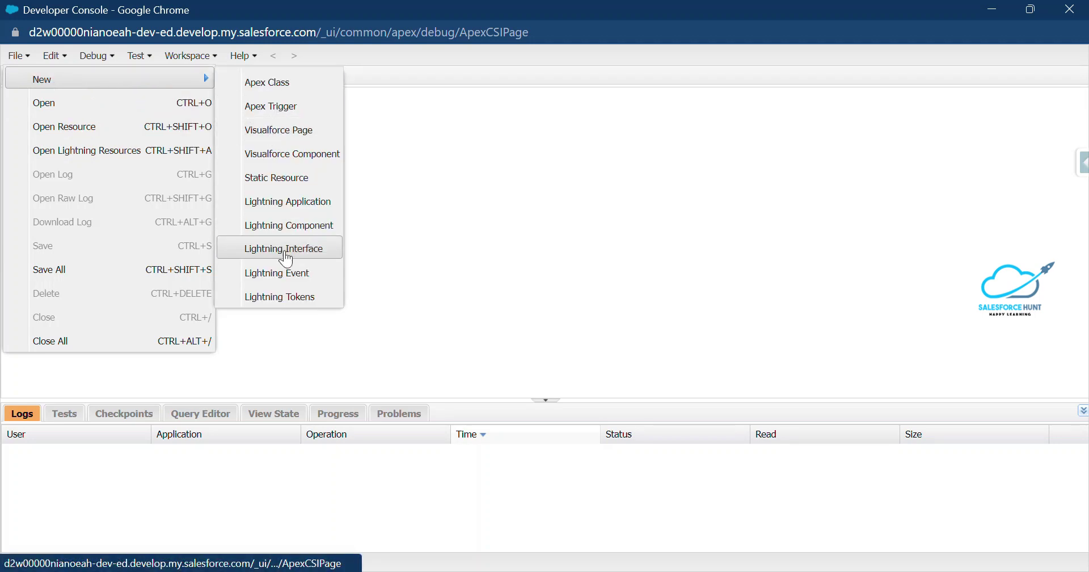
left_click(284, 232)
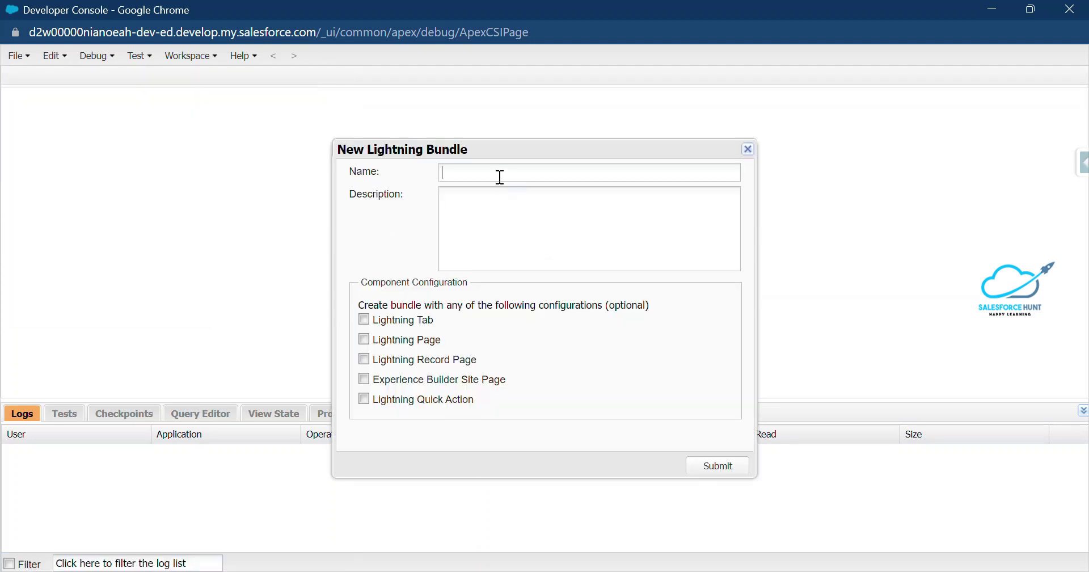
type("NewTeacher")
left_click(727, 472)
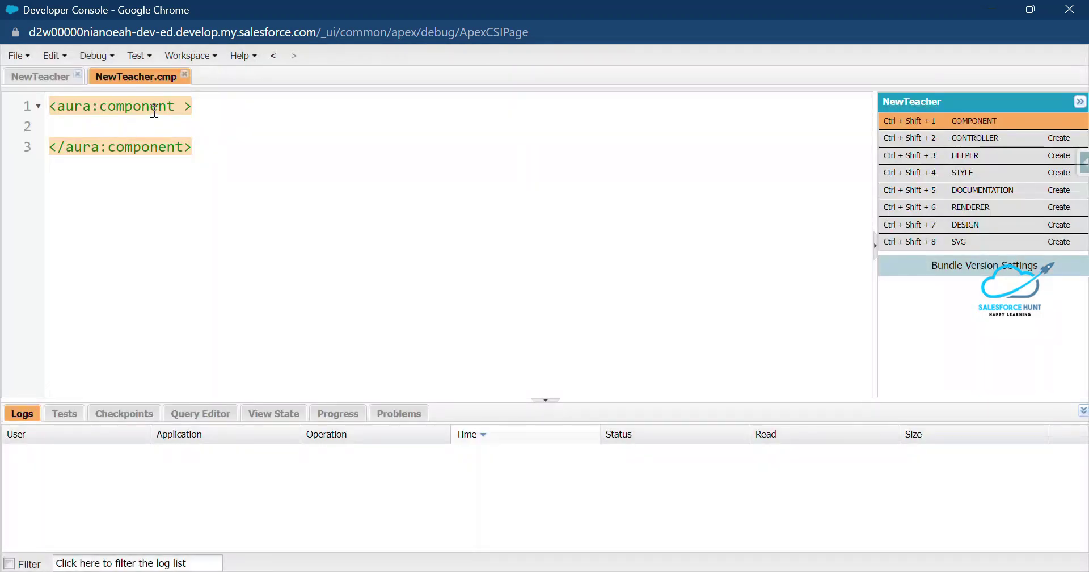
left_click(146, 128)
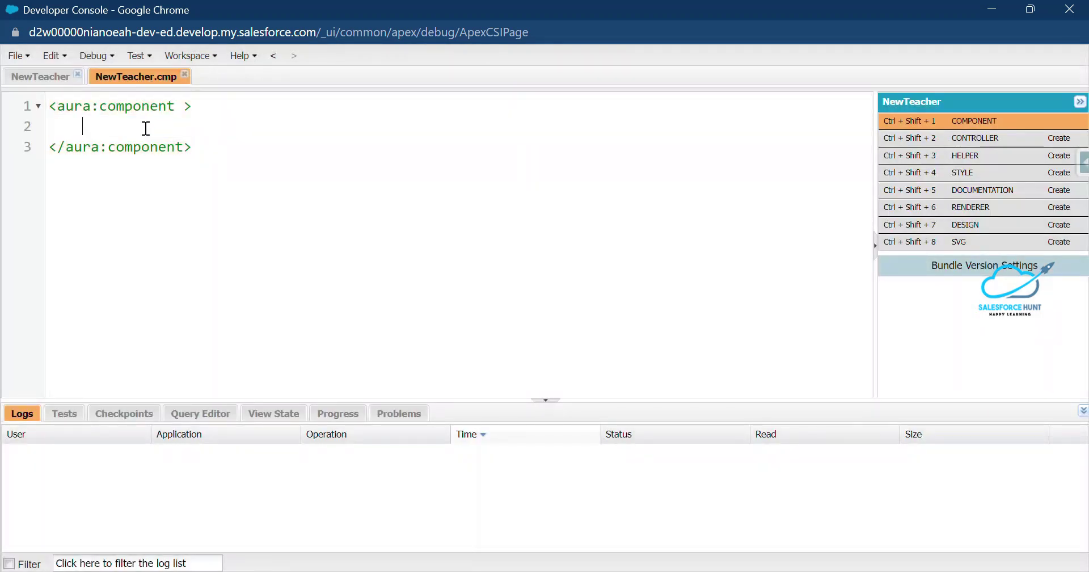